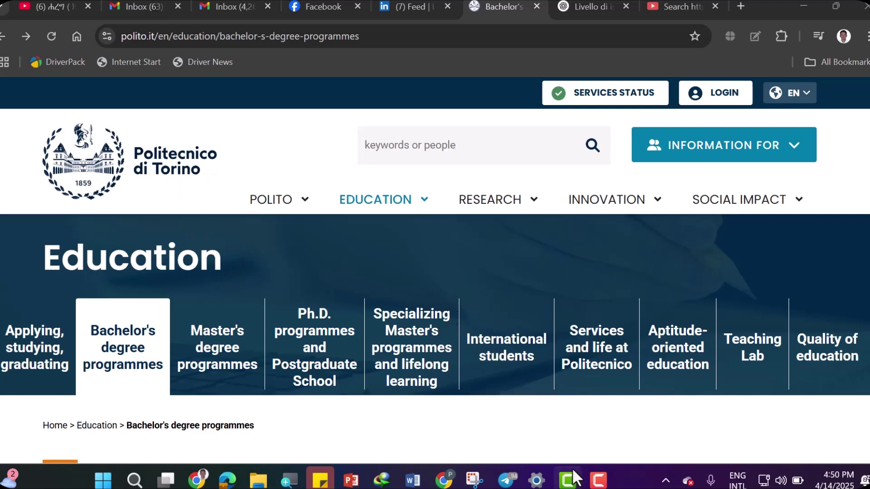
Step: Look over the Bachelor's degree programmes page and the site's Education and Polito navigation options
scroll(564, 432, "down", 5)
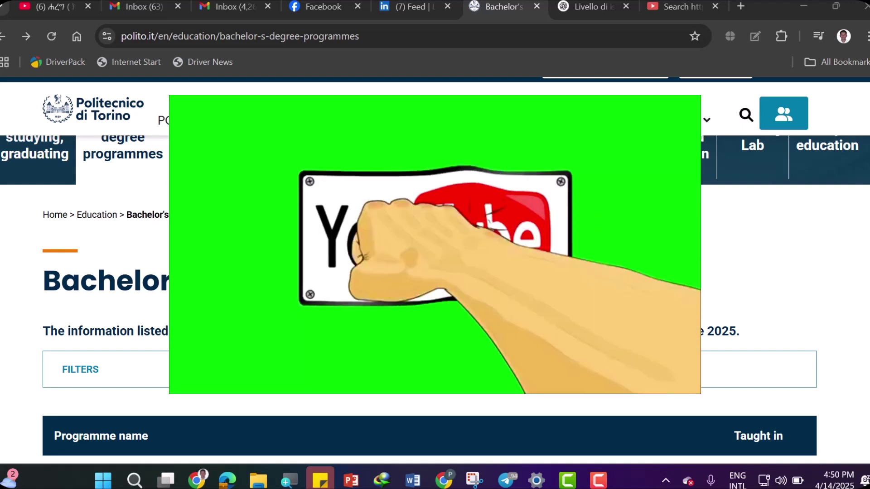
scroll(435, 294, "down", 1)
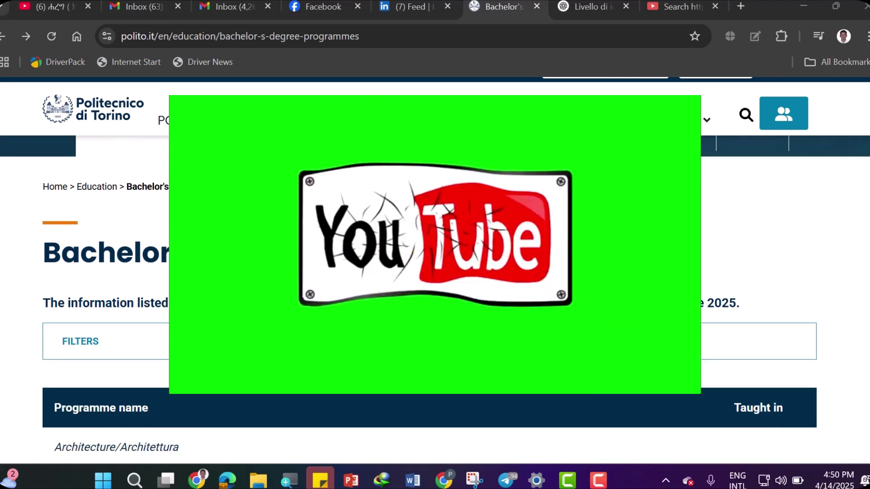
scroll(435, 271, "up", 5)
left_click(316, 36)
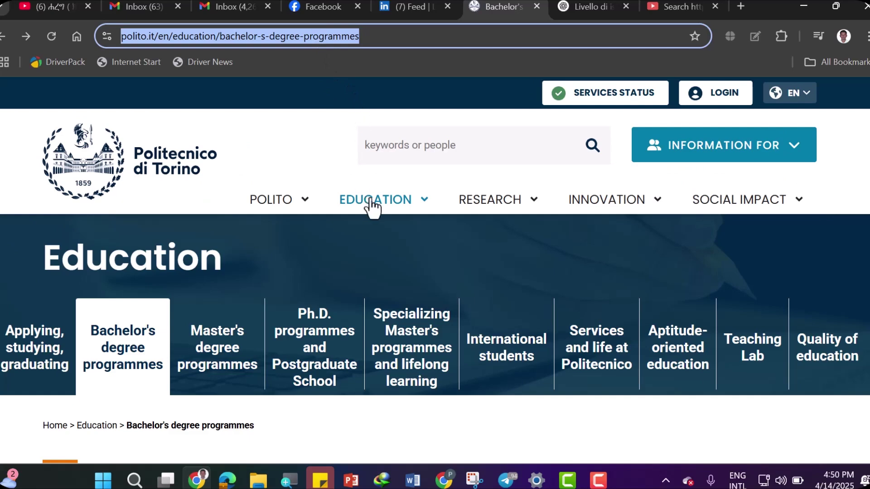
mouse_move(371, 207)
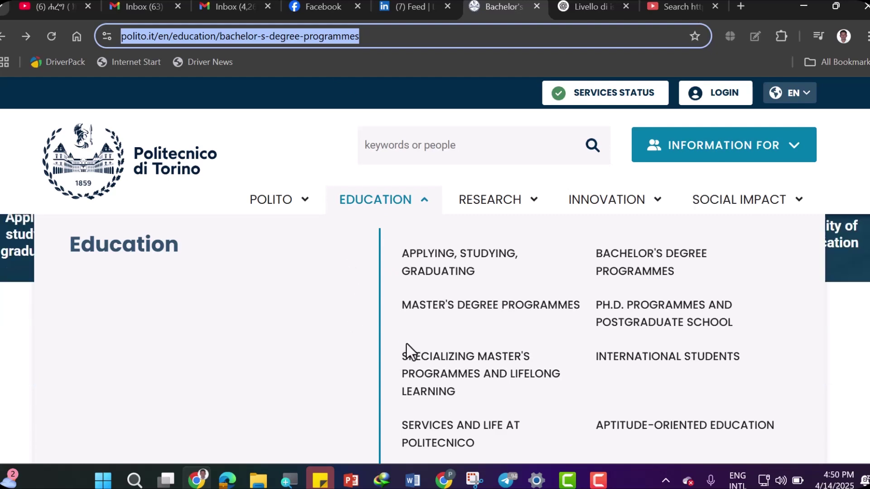
scroll(801, 326, "down", 1)
scroll(276, 220, "up", 5)
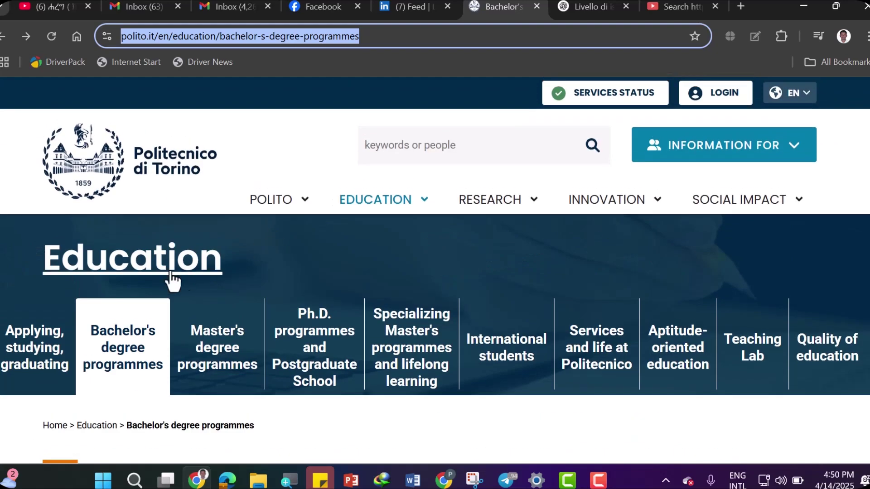
mouse_move(494, 200)
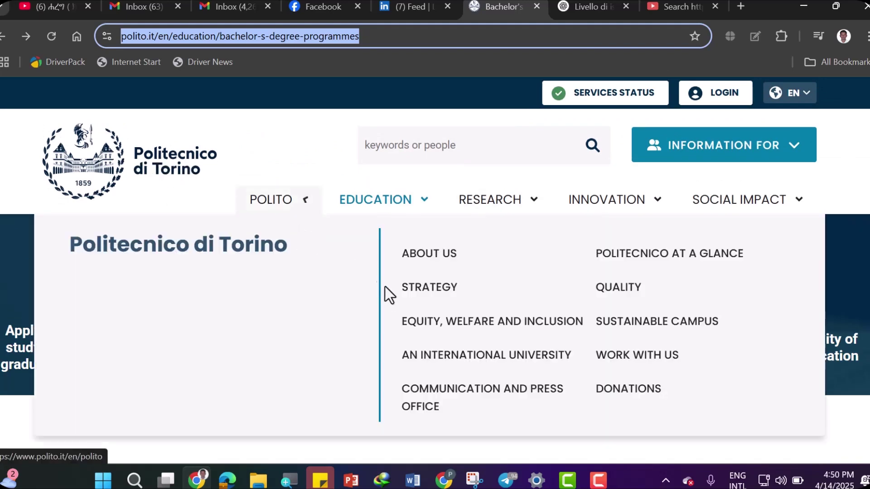
Step: Find the English-taught Mechanical Engineering programme in the bachelor's programme list and open its page
scroll(605, 357, "down", 3)
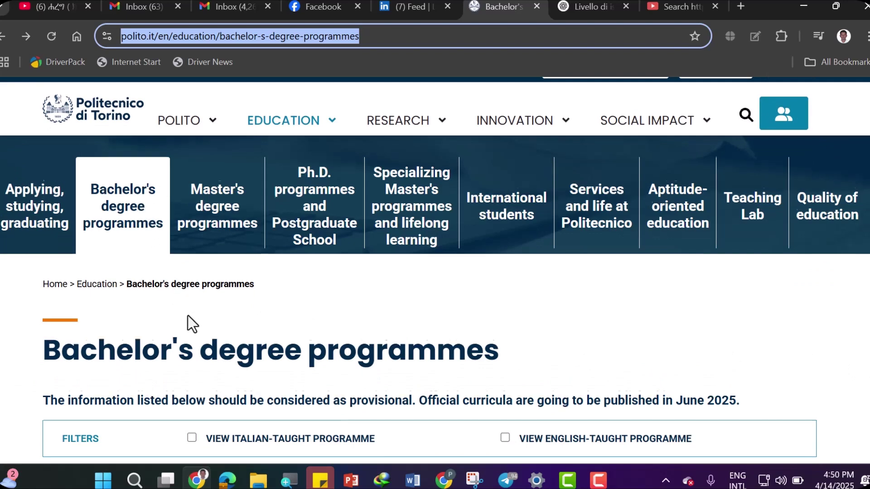
scroll(189, 319, "down", 3)
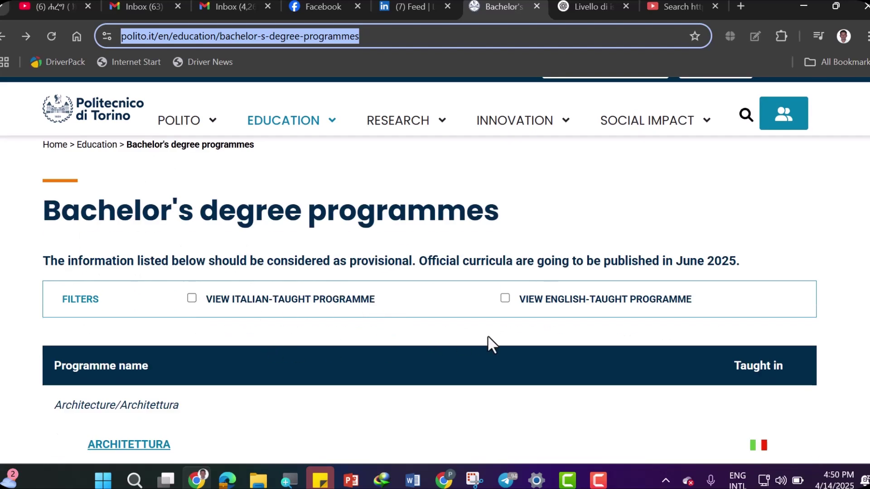
scroll(570, 366, "down", 2)
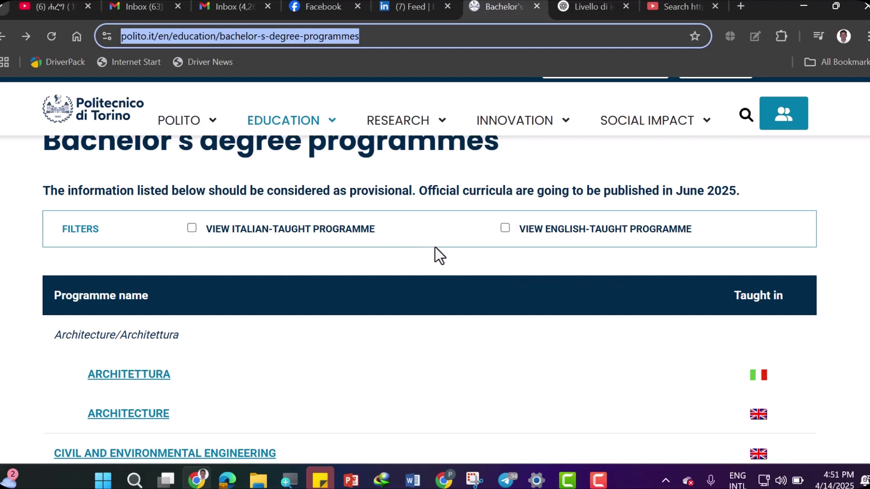
scroll(637, 256, "down", 2)
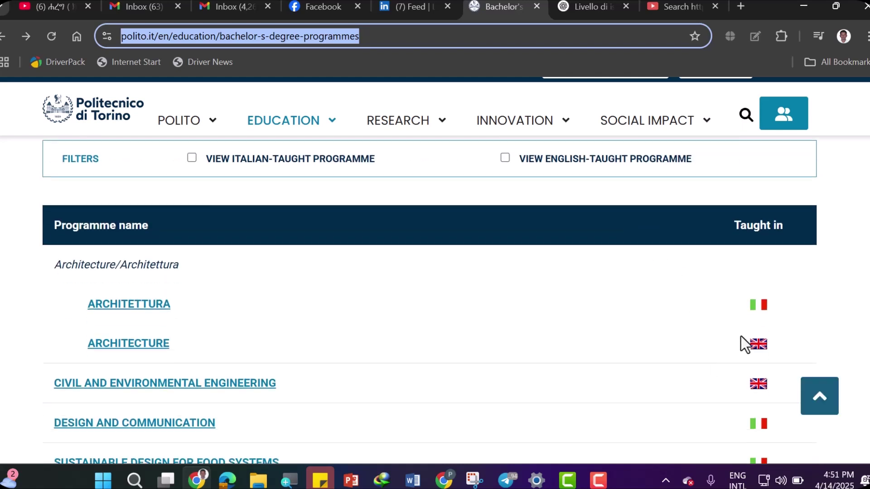
scroll(498, 357, "down", 15)
scroll(497, 357, "down", 3)
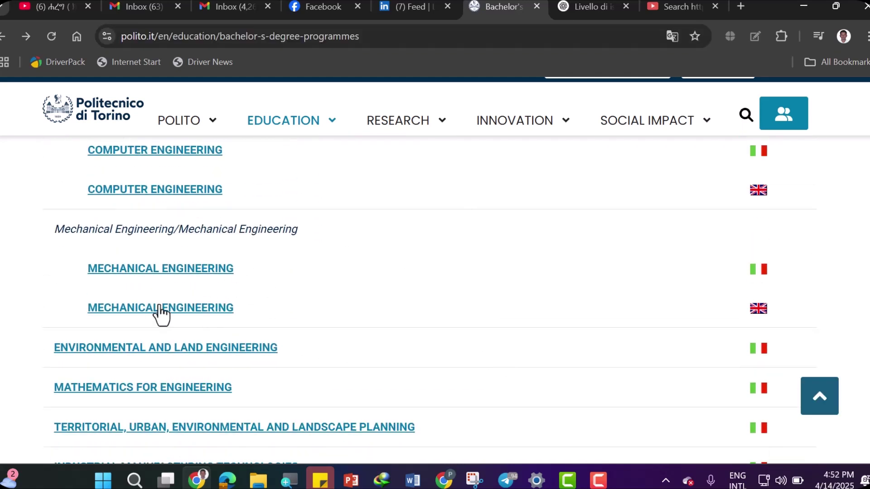
left_click(179, 310)
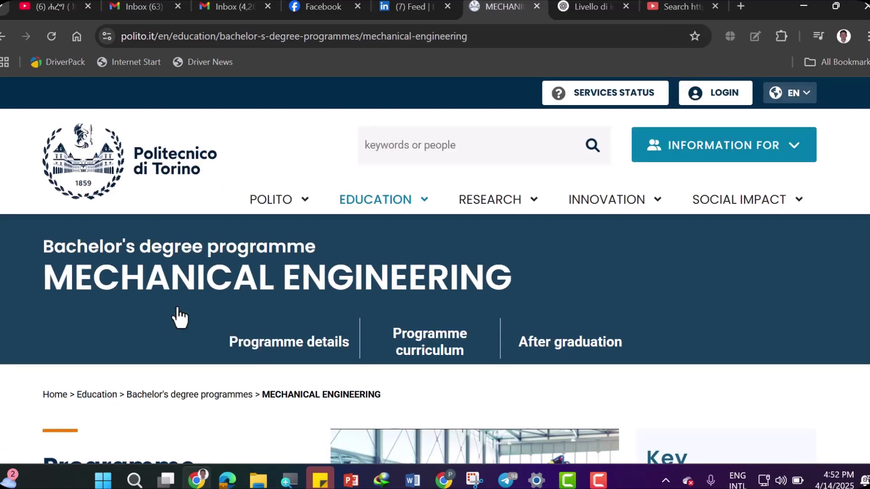
Step: Review the Mechanical Engineering programme overview and key information, and go to its Apply page
scroll(302, 375, "down", 9)
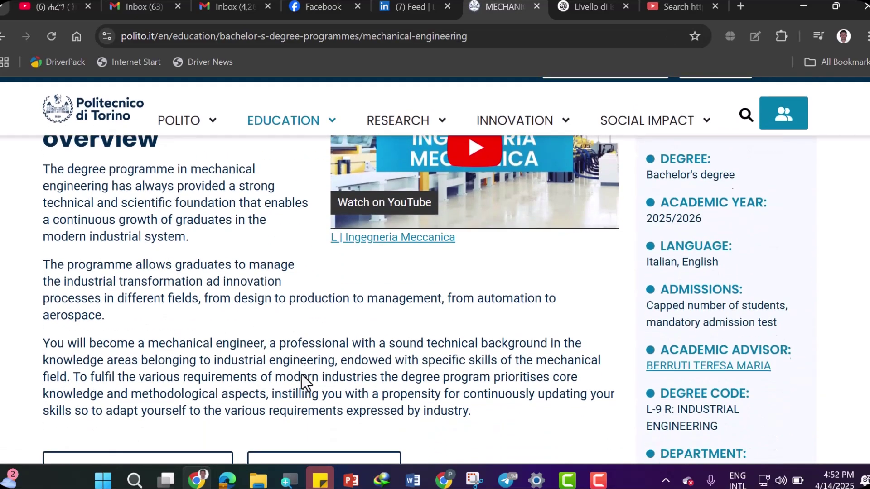
scroll(301, 380, "up", 3)
scroll(302, 385, "up", 3)
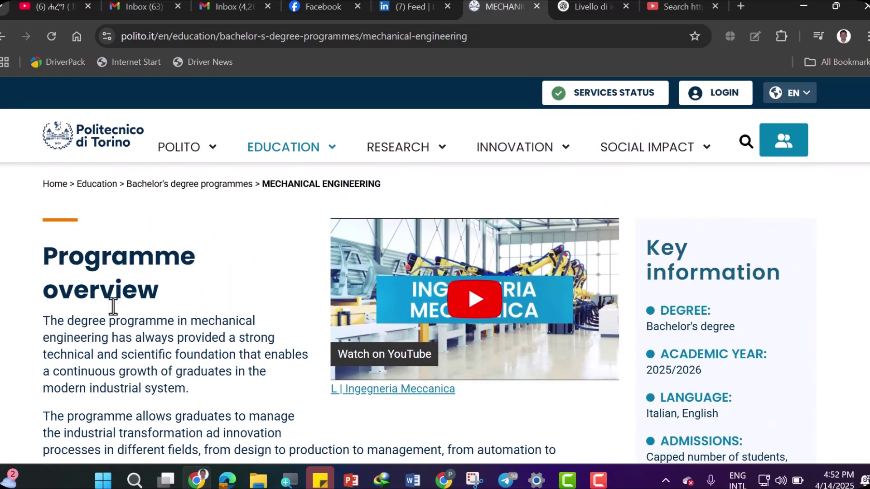
scroll(217, 358, "down", 10)
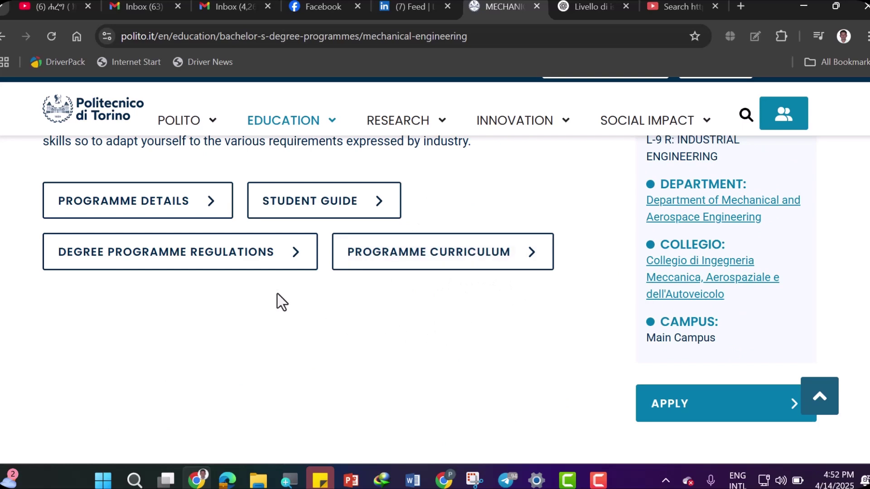
scroll(415, 366, "down", 9)
scroll(777, 330, "up", 7)
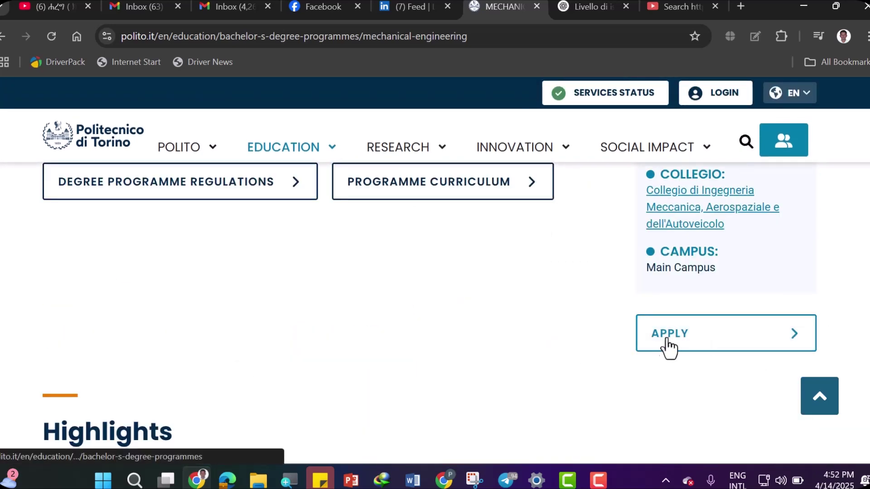
left_click(720, 344)
Step: Read the bachelor's admission steps, from the calls for applications through the admission test to the Apply@polito registration
scroll(422, 362, "down", 5)
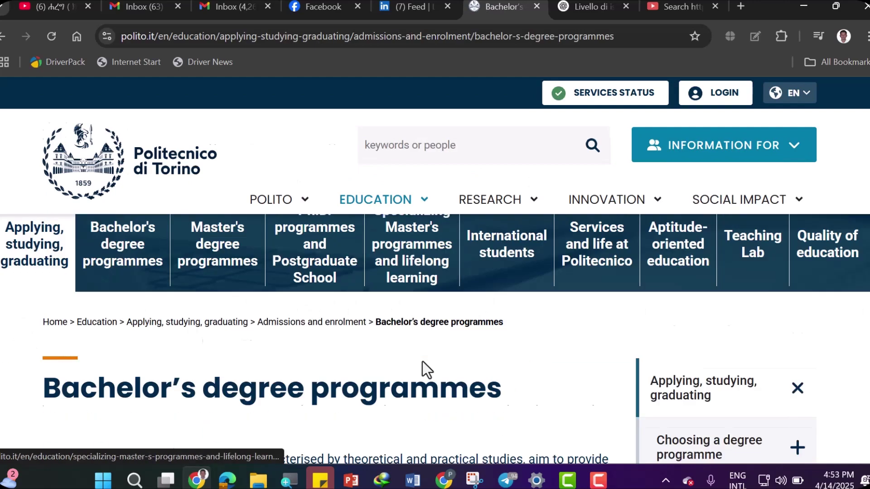
scroll(326, 330, "down", 5)
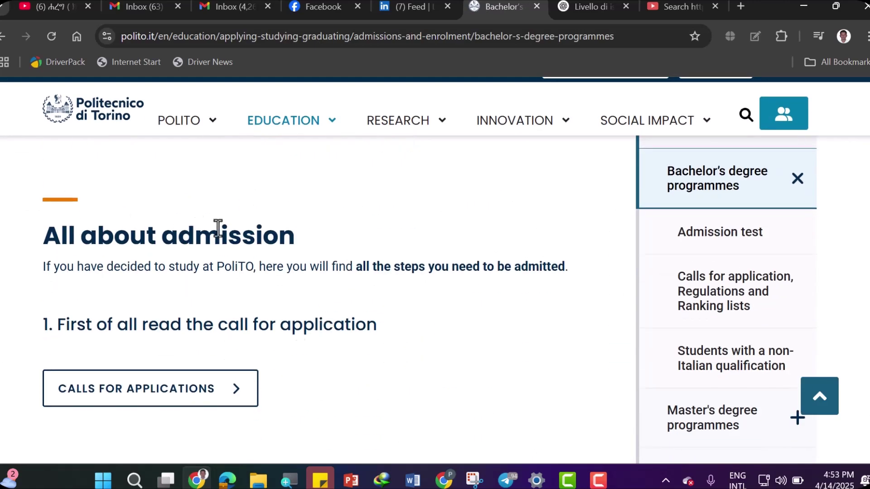
scroll(218, 347, "down", 1)
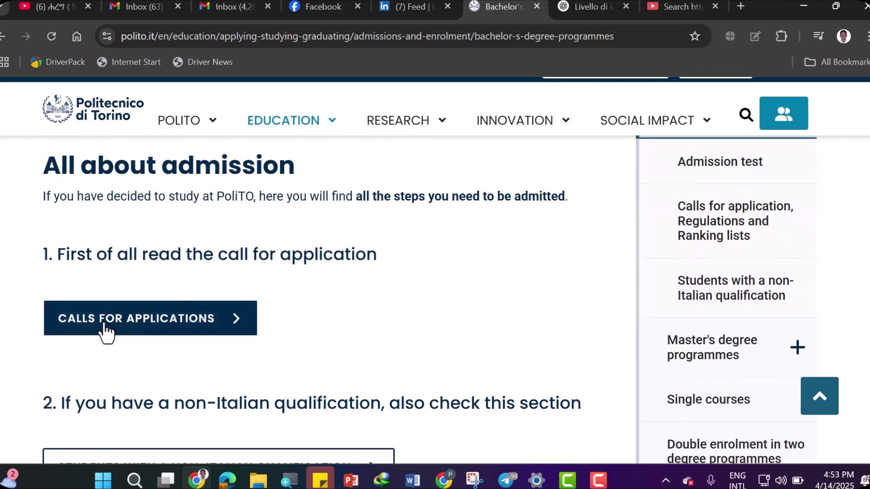
scroll(256, 353, "down", 1)
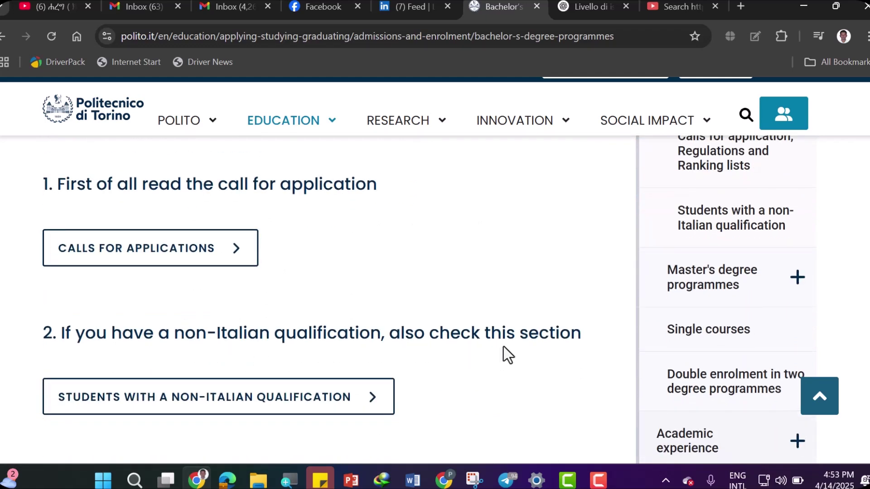
scroll(280, 419, "down", 1)
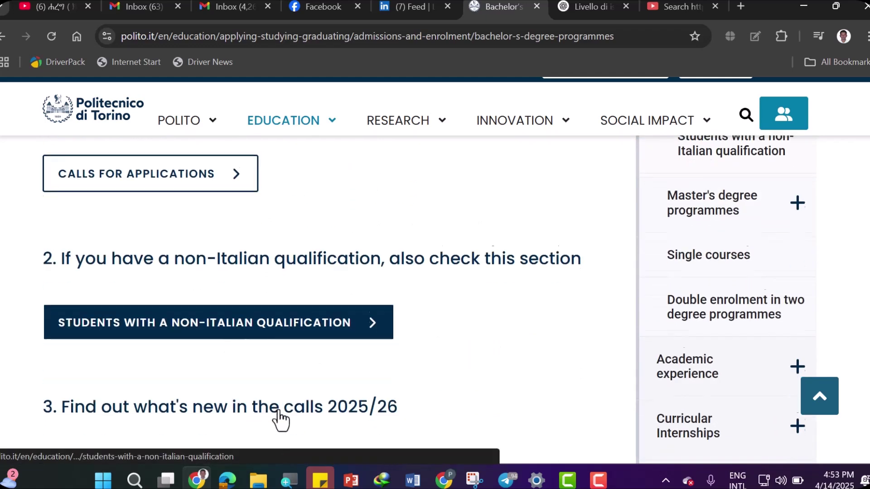
scroll(279, 419, "down", 4)
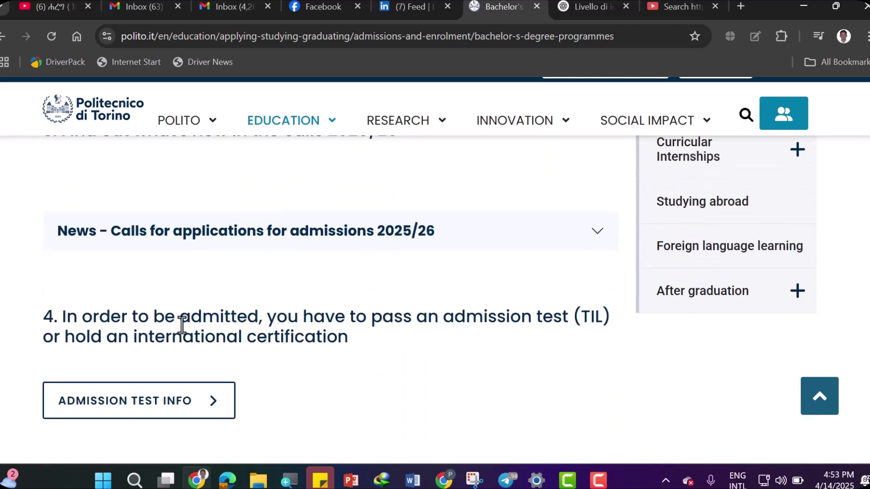
scroll(181, 323, "down", 2)
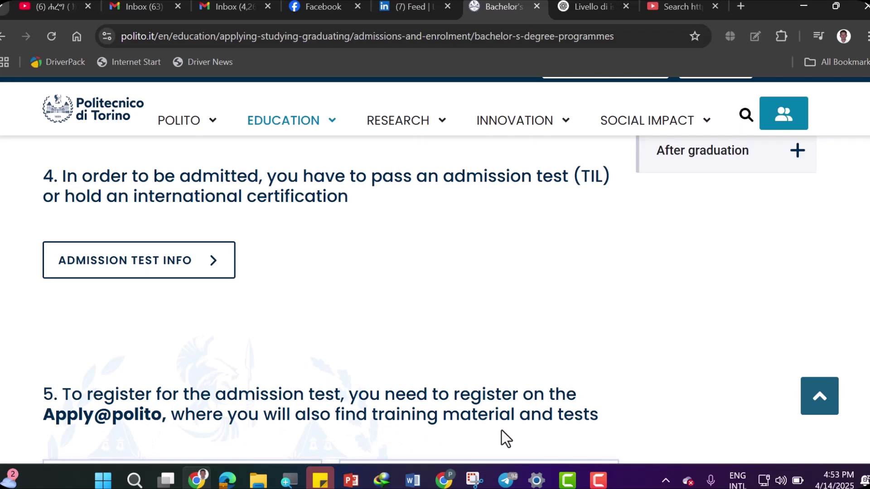
scroll(507, 431, "down", 2)
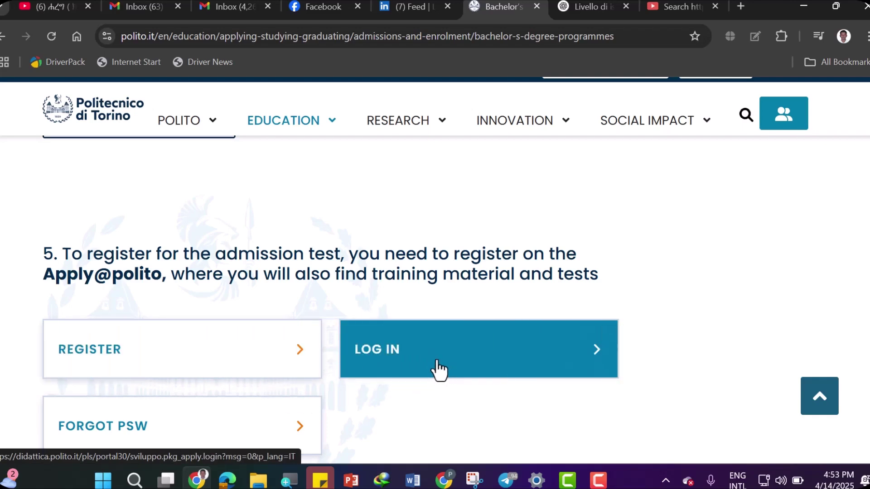
scroll(437, 366, "down", 5)
scroll(437, 367, "up", 20)
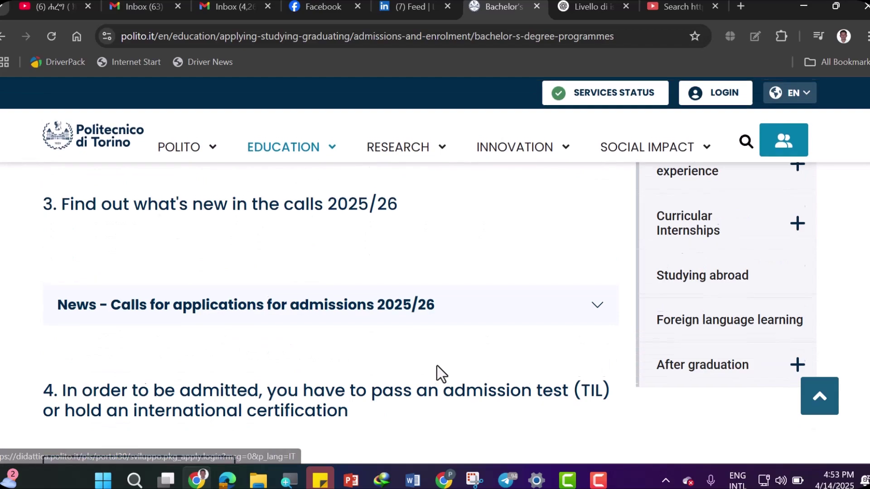
scroll(437, 372, "up", 1)
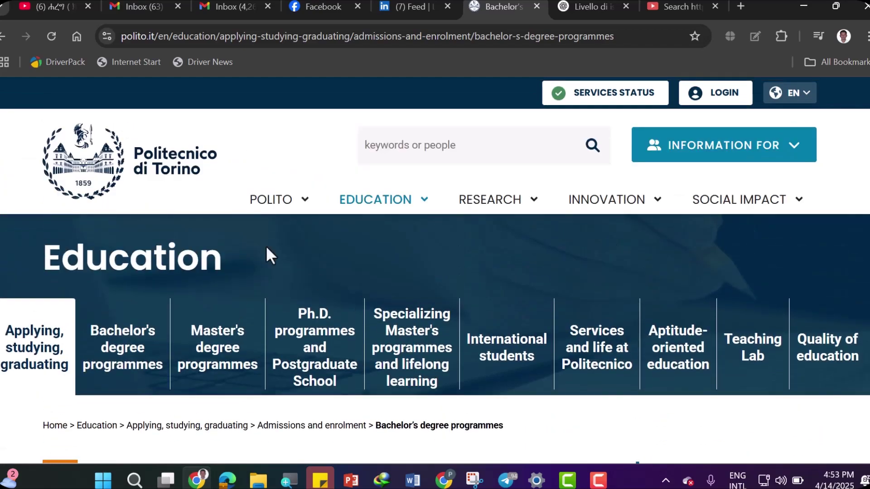
Step: Return from the admissions page through the Mechanical Engineering page to the list of bachelor's degree programmes
left_click(1, 40)
scroll(262, 335, "down", 3)
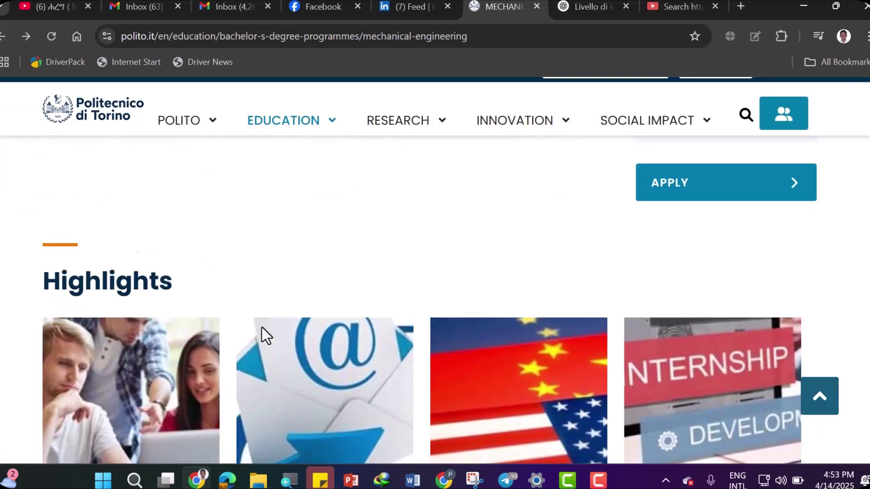
scroll(262, 334, "up", 3)
key("alt+Left")
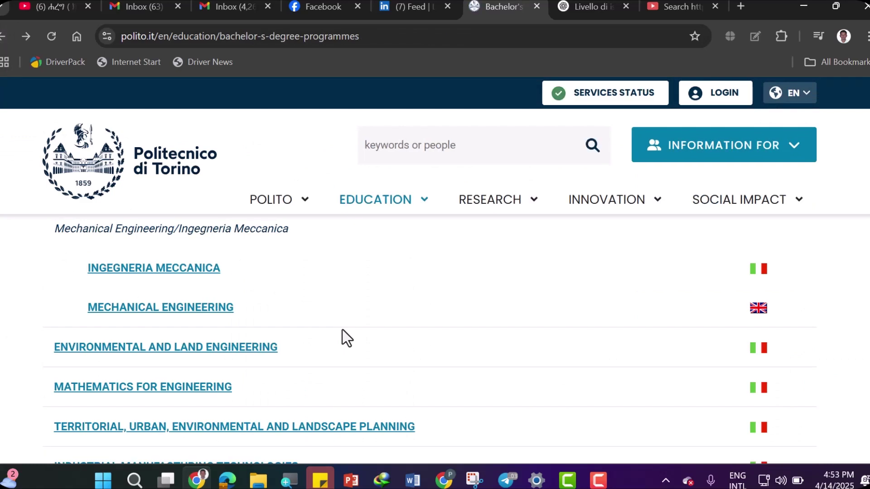
Step: Open the English-taught Automotive Engineering programme and review its overview and key information
scroll(589, 371, "up", 6)
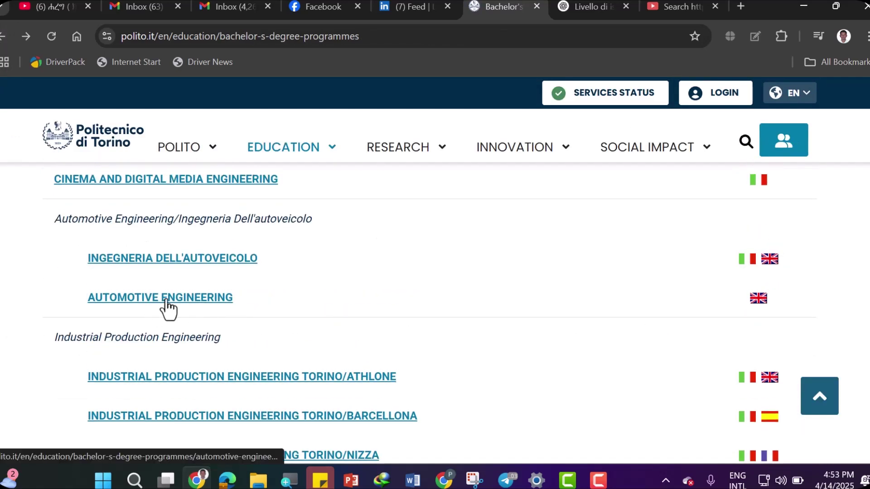
scroll(287, 396, "down", 9)
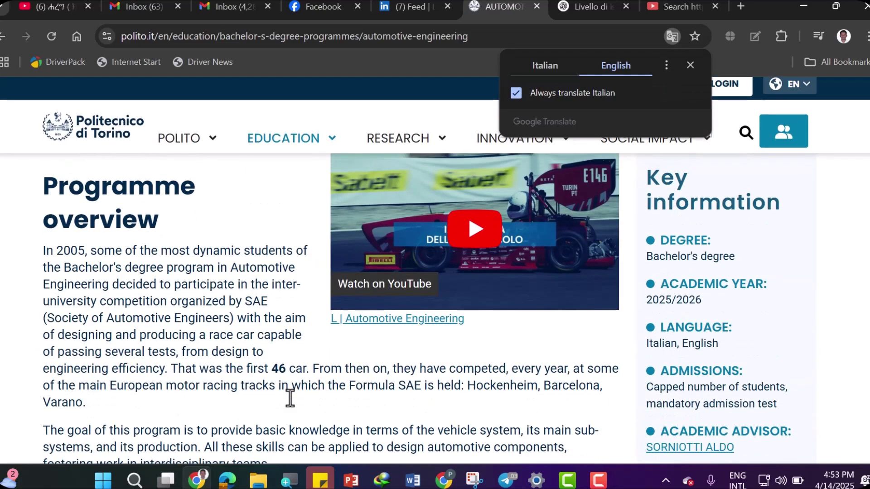
scroll(289, 398, "down", 7)
scroll(417, 305, "up", 3)
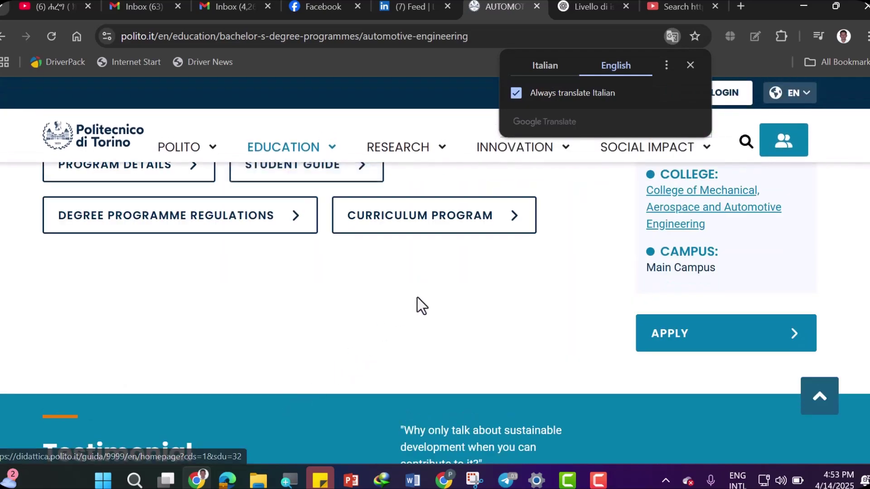
Step: Open the Automotive Engineering programme's Apply page and view the Apply@polito registration section
left_click(696, 347)
scroll(282, 381, "down", 7)
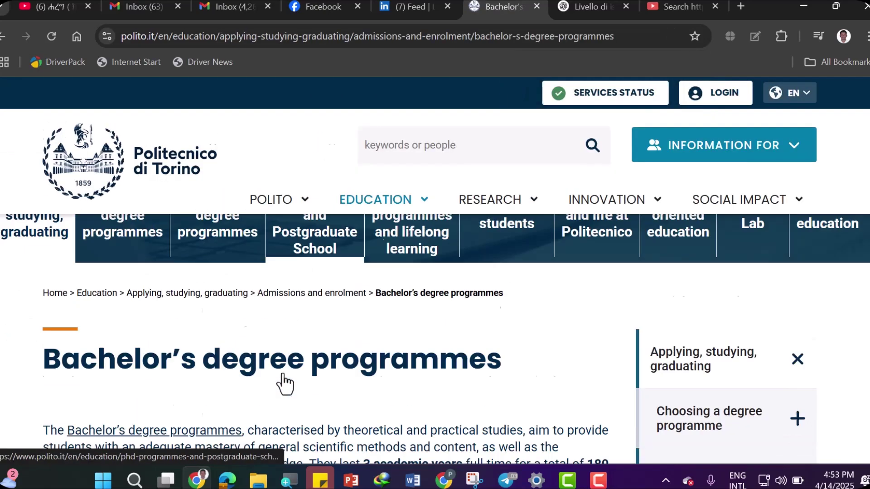
scroll(282, 374, "down", 20)
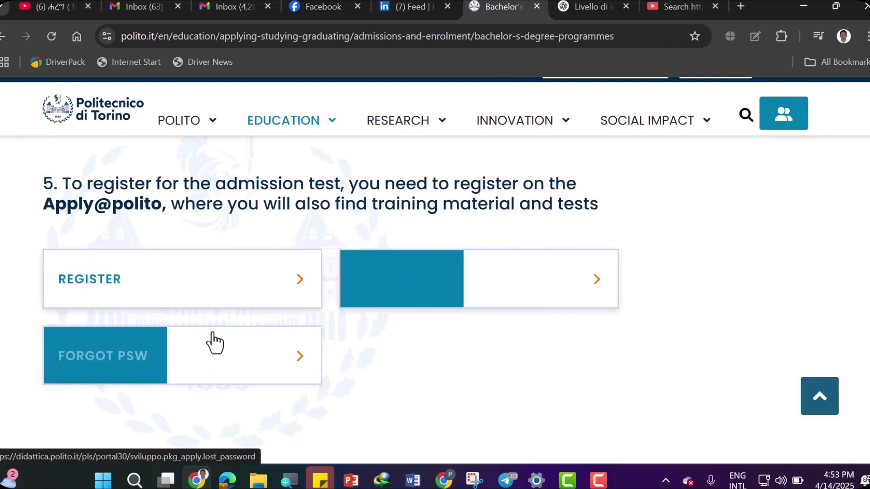
Step: Go back to the list of bachelor's degree programmes and look through the programmes near its start
left_click(7, 36)
left_click(7, 37)
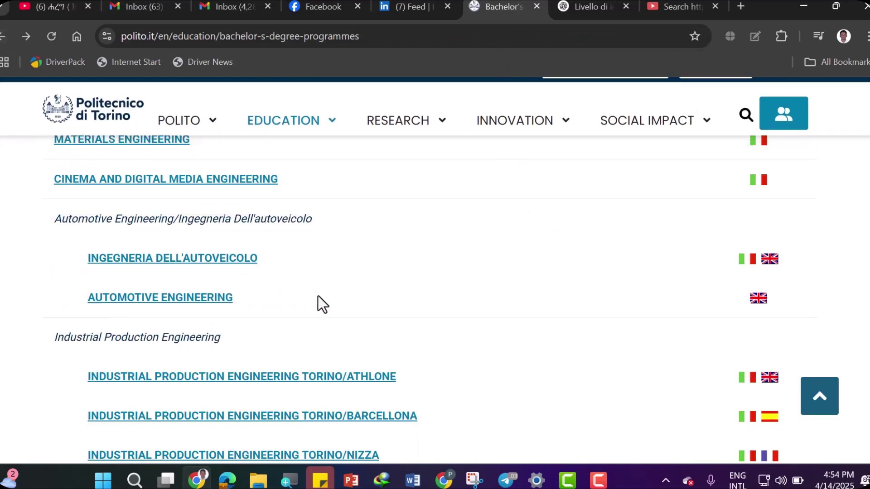
scroll(318, 295, "up", 3)
scroll(318, 295, "up", 6)
scroll(299, 314, "down", 2)
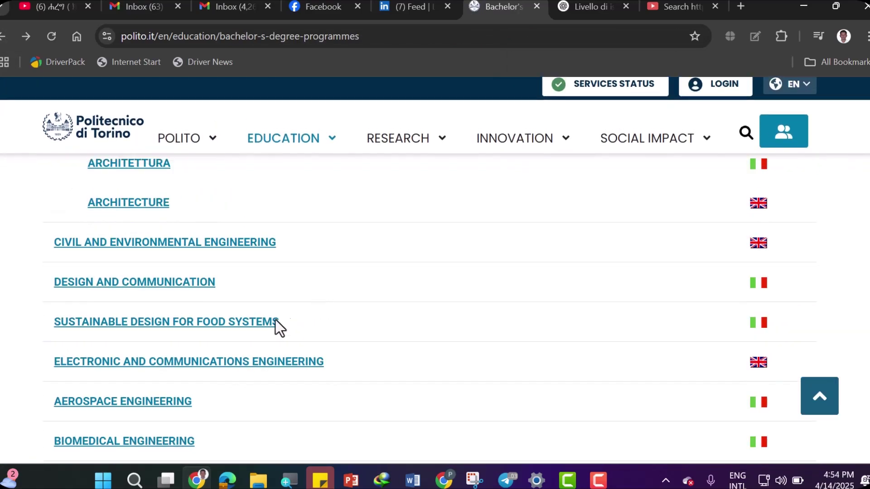
Step: Open the English-taught Civil and Environmental Engineering programme and review its overview and key information
scroll(453, 362, "up", 2)
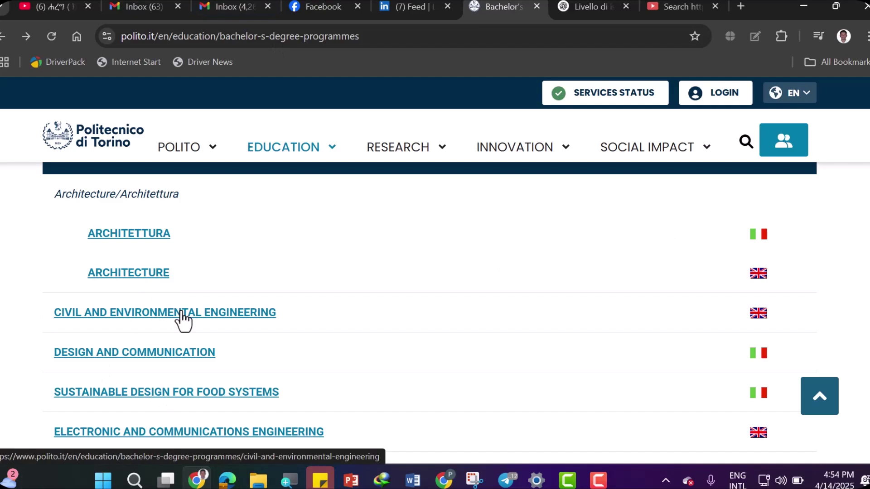
scroll(317, 385, "down", 10)
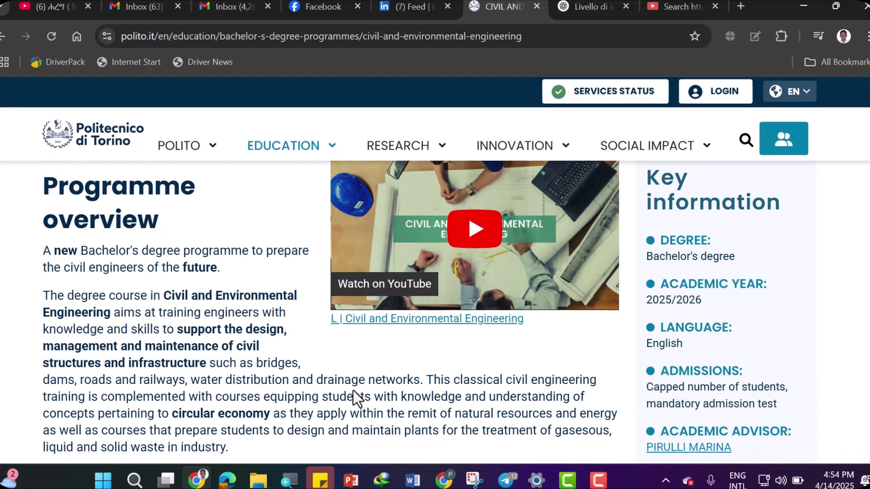
scroll(359, 401, "down", 3)
Step: Go from the programme page to the bachelor's admission steps and open the Apply@polito registration form
left_click(765, 361)
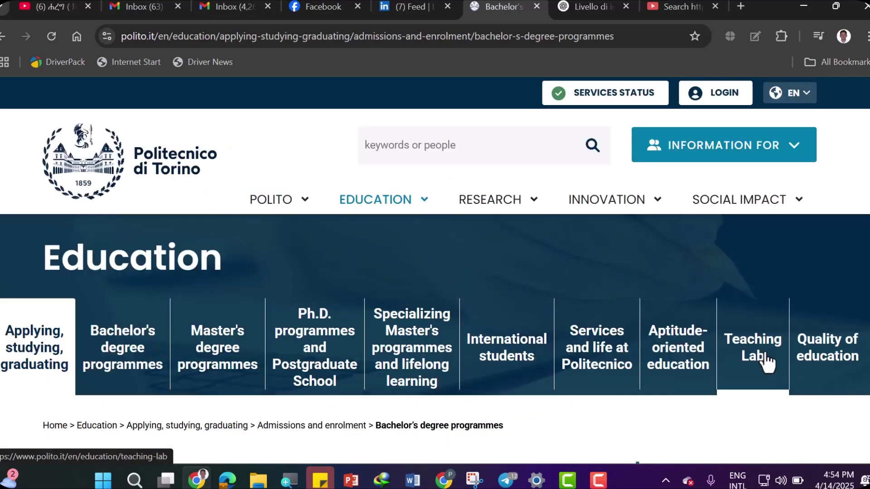
scroll(561, 403, "down", 20)
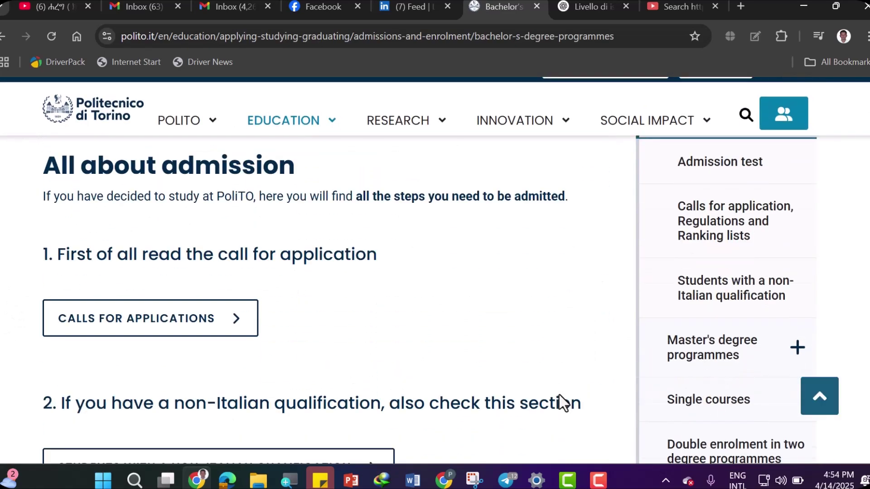
scroll(559, 395, "down", 9)
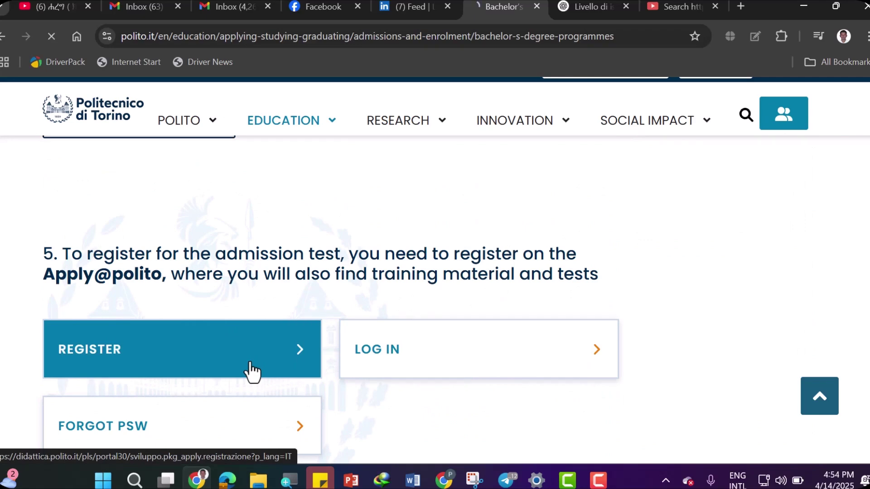
left_click(252, 371)
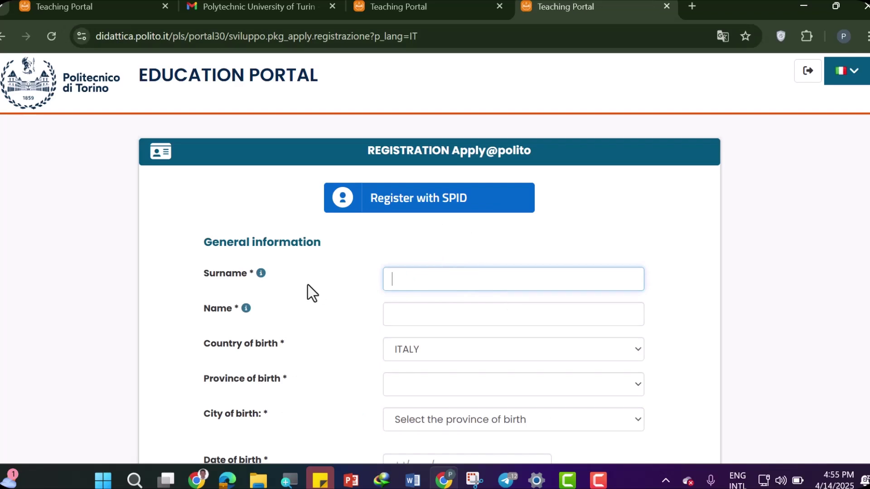
Step: Review the registration form's general information fields, from surname and birth details through citizenship and tax ID code
scroll(262, 192, "down", 2)
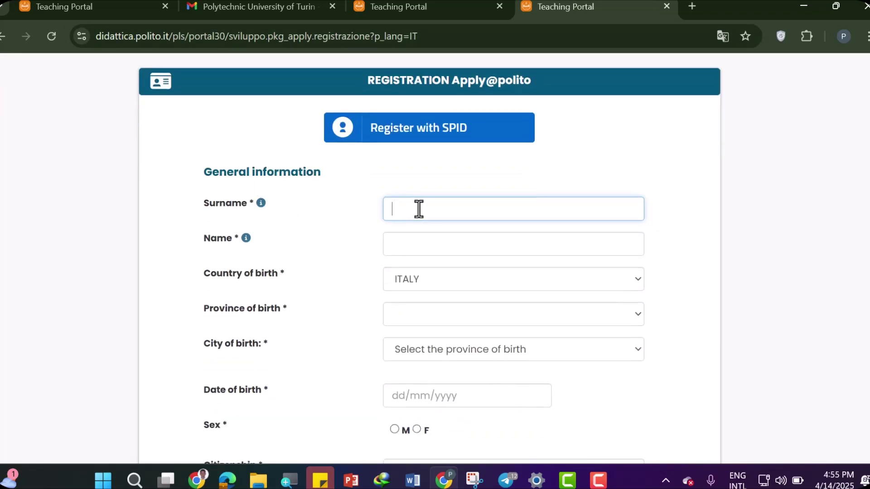
scroll(447, 248, "down", 2)
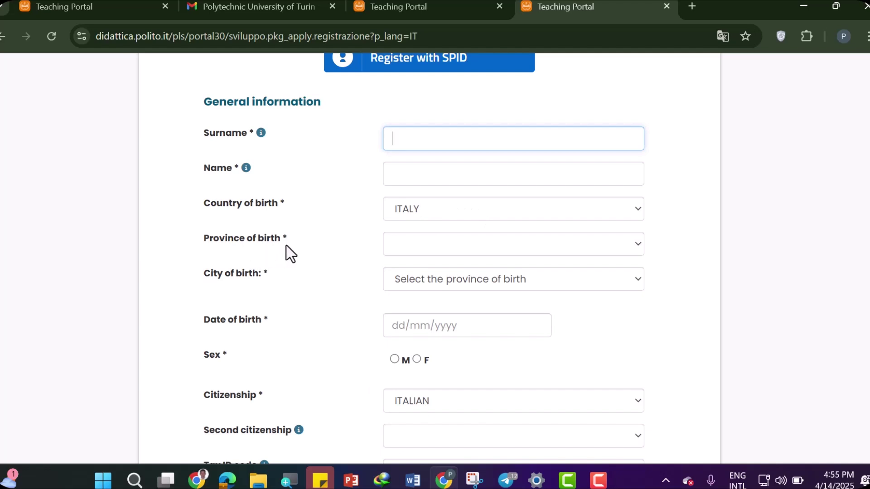
scroll(505, 254, "down", 2)
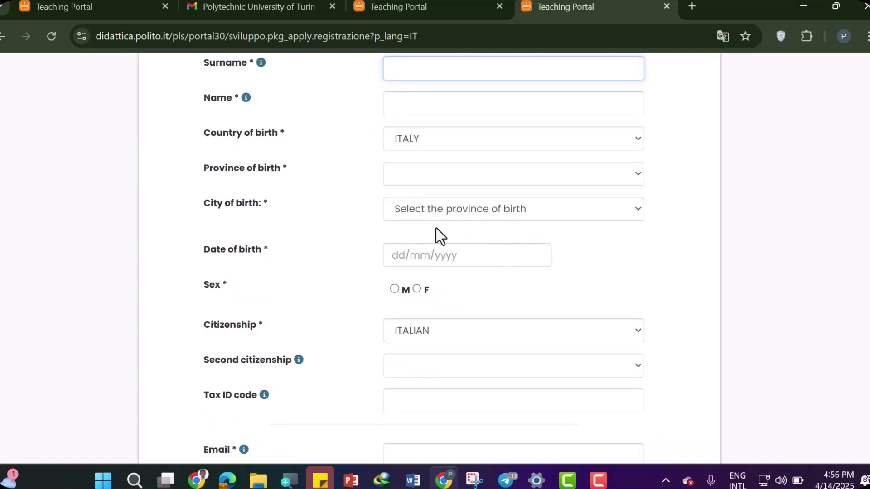
scroll(500, 222, "down", 2)
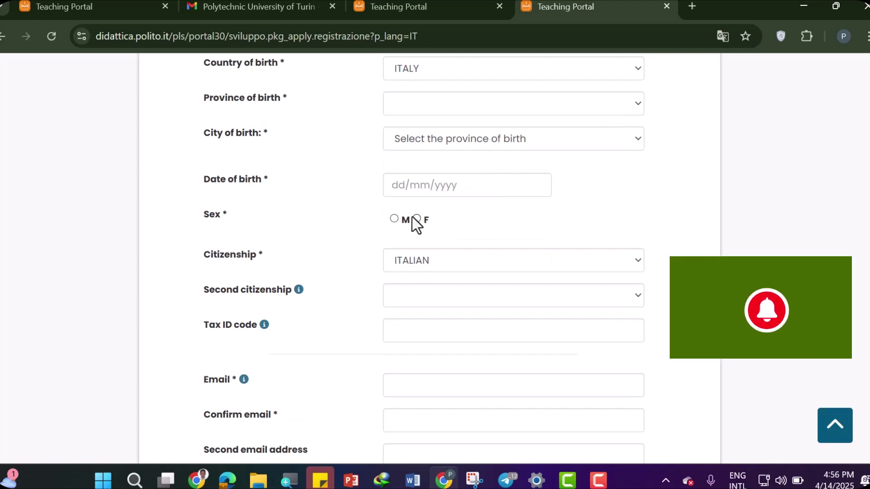
scroll(472, 227, "down", 2)
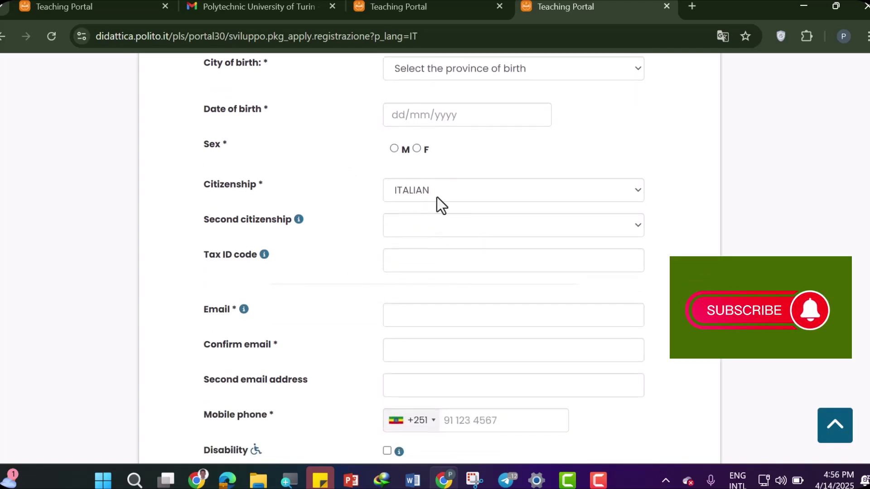
scroll(455, 215, "down", 2)
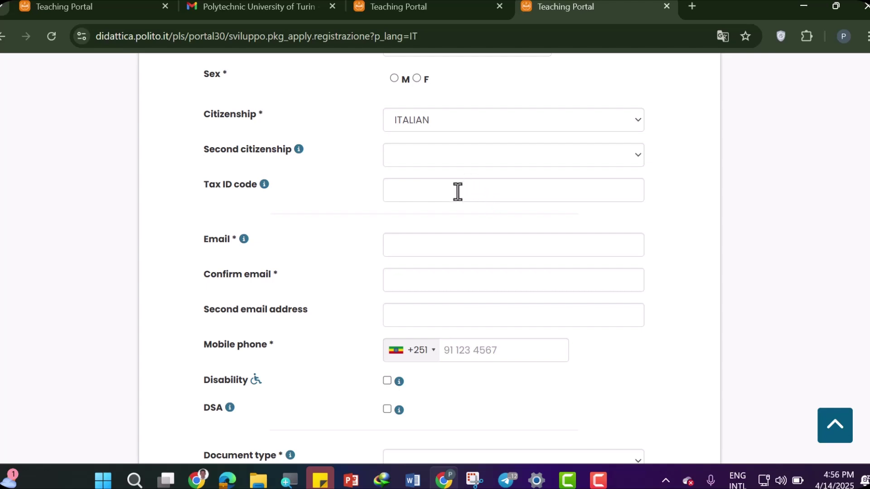
left_click(456, 197)
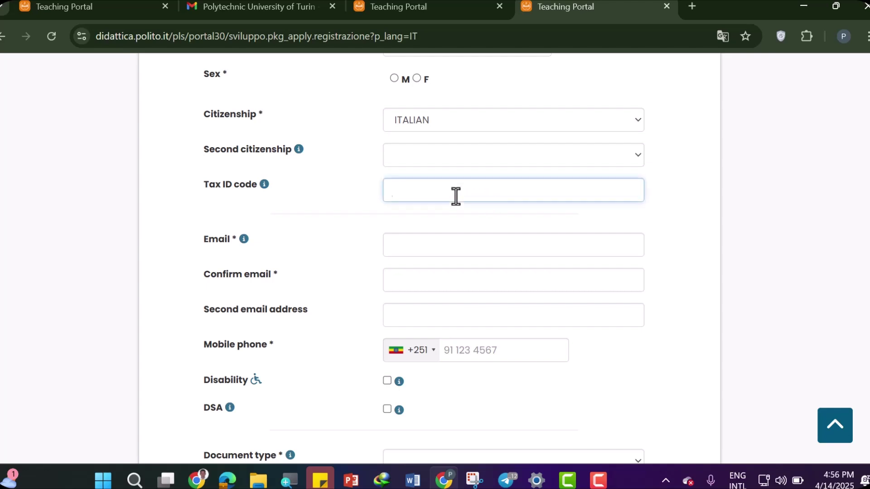
left_click(495, 221)
scroll(495, 221, "down", 2)
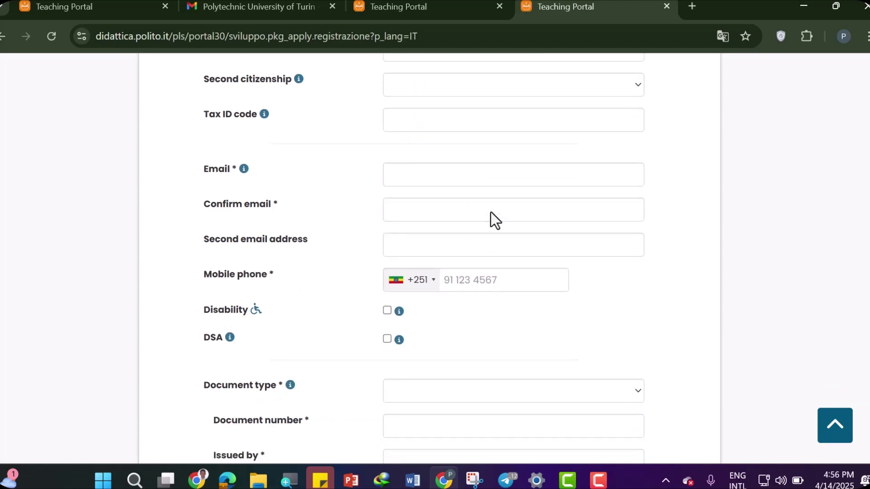
Step: Check the email and confirm email fields and dismiss the suggested autofill entry
left_click(496, 178)
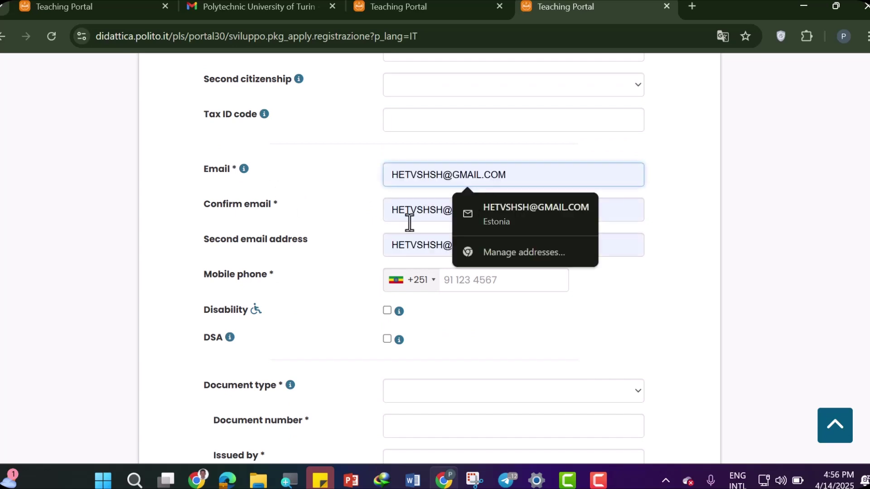
left_click(399, 218)
left_click(689, 181)
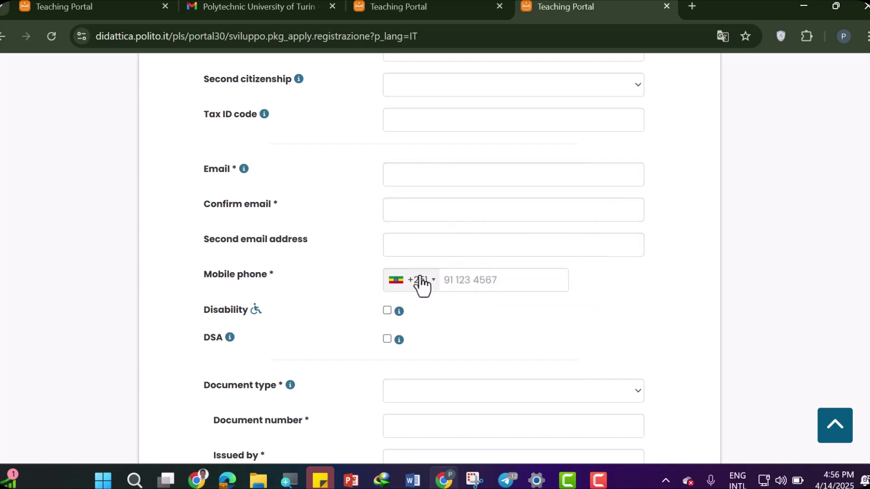
Step: Set the mobile phone's country code to Estonia (+372) in the general information
scroll(419, 286, "down", 2)
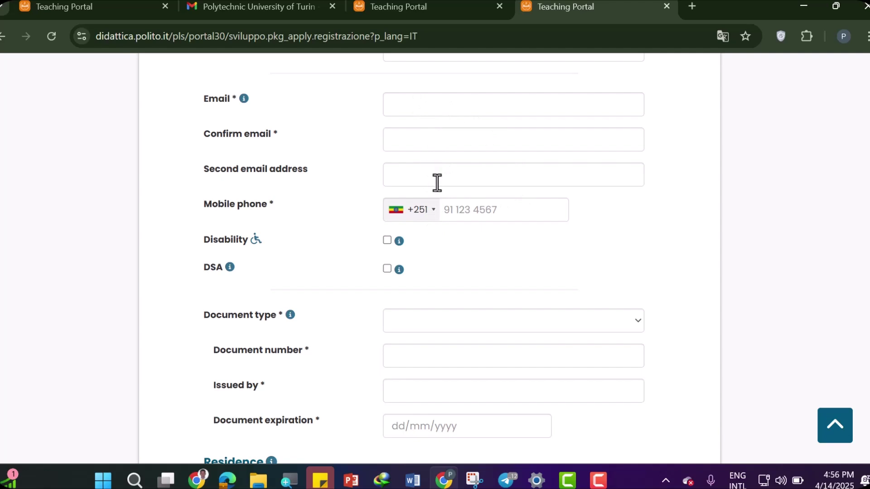
left_click(430, 213)
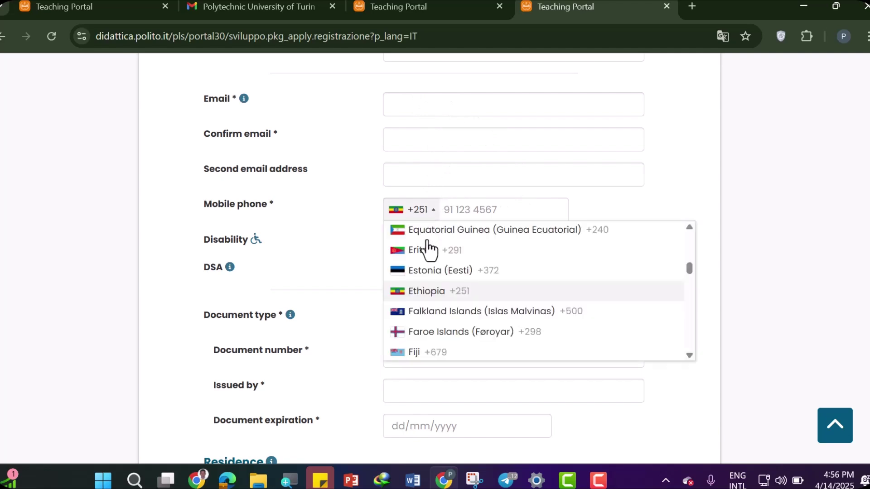
left_click(426, 270)
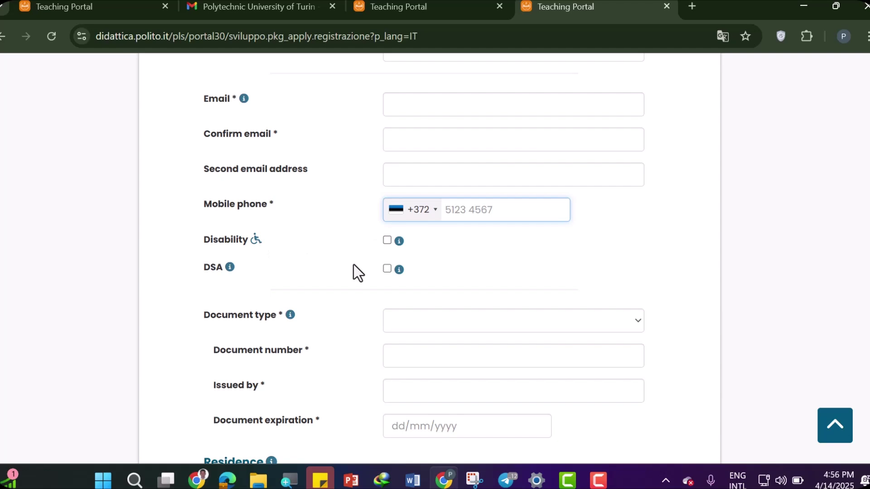
mouse_move(230, 268)
Step: Examine the identity document section: the document type choices, document number, issuing authority and expiration fields
scroll(480, 272, "down", 5)
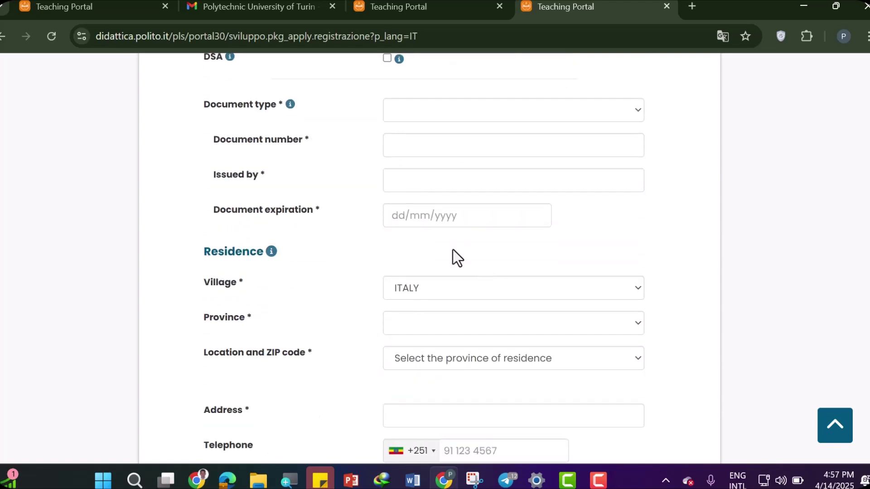
left_click(466, 114)
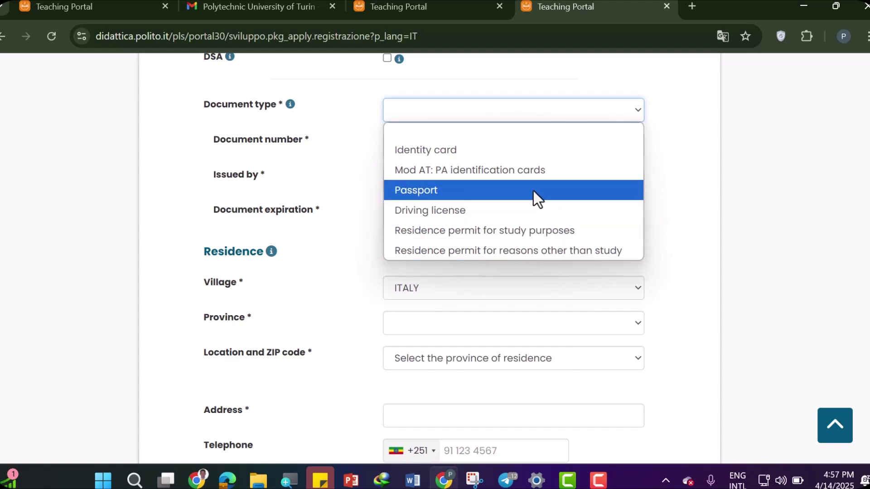
left_click(349, 171)
left_click(396, 146)
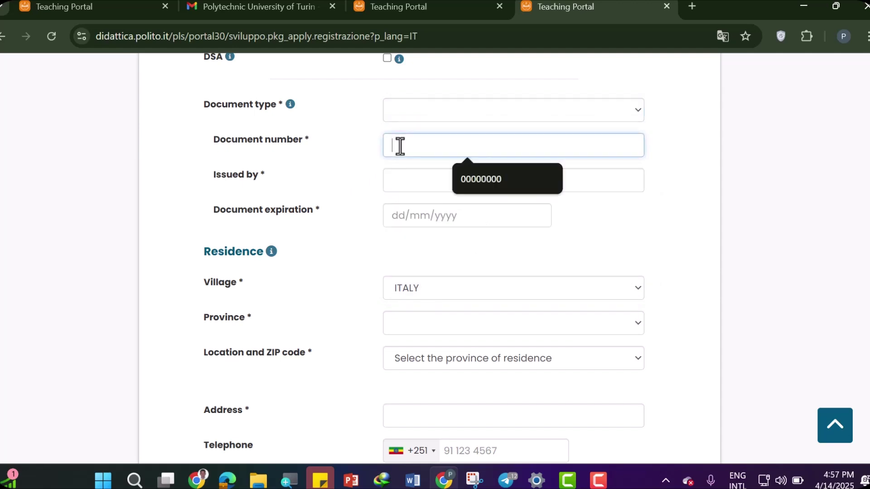
left_click(372, 195)
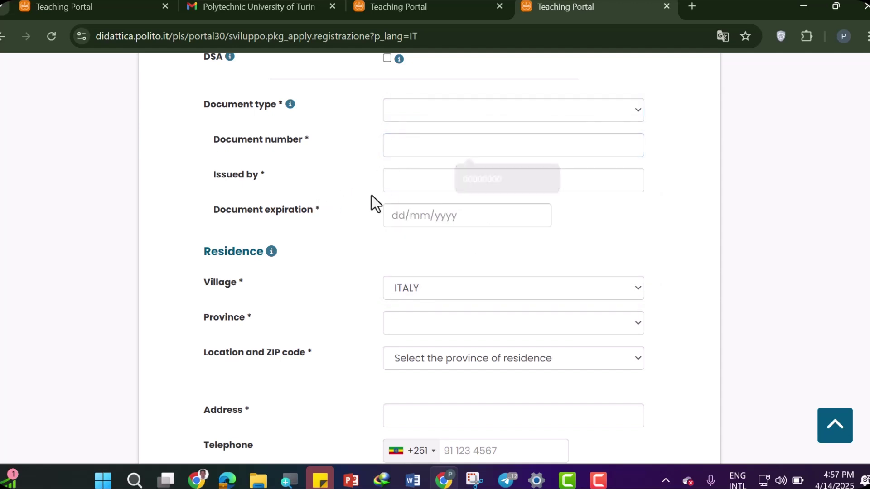
left_click(426, 182)
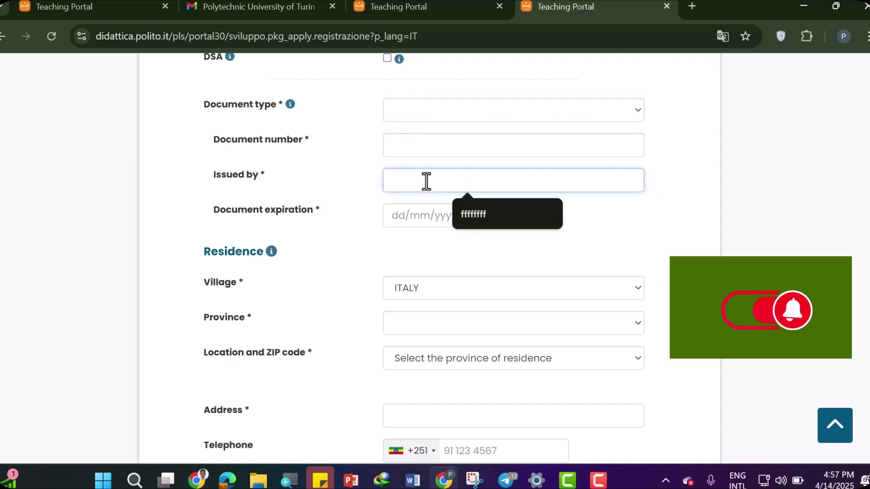
left_click(333, 223)
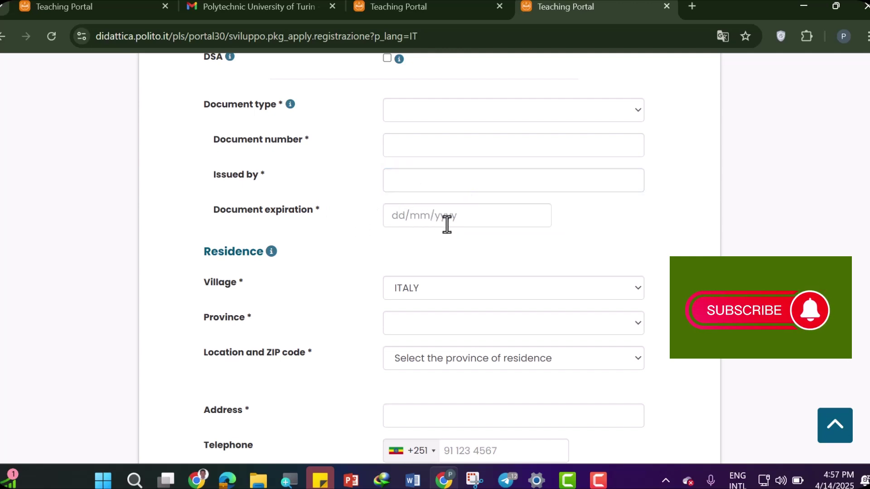
Step: Set the country code of the Residence section's telephone to Estonia (+372)
scroll(480, 221, "down", 3)
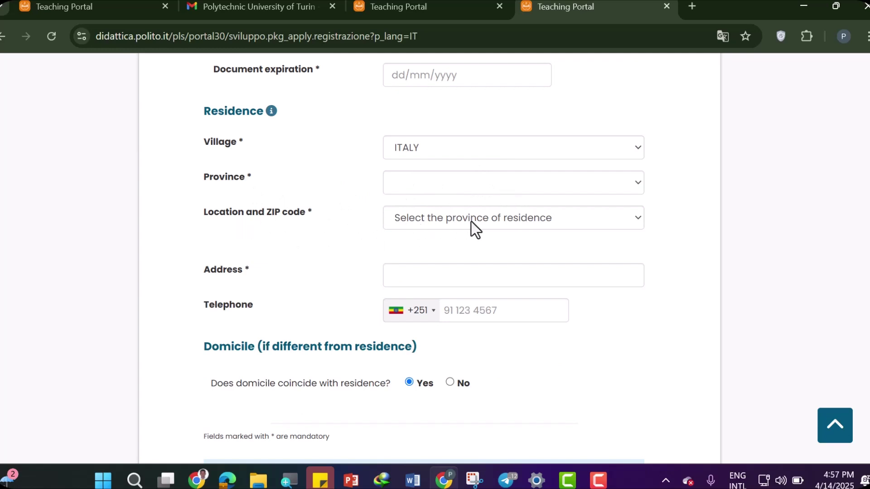
left_click(432, 316)
left_click(441, 368)
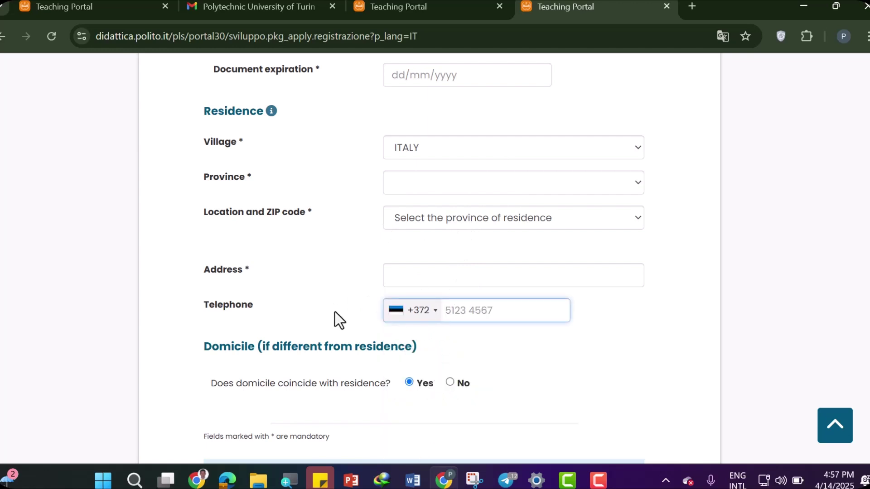
Step: Review the domicile question and privacy notice, and switch to Snipping Tool to view the account activation email
scroll(453, 299, "down", 3)
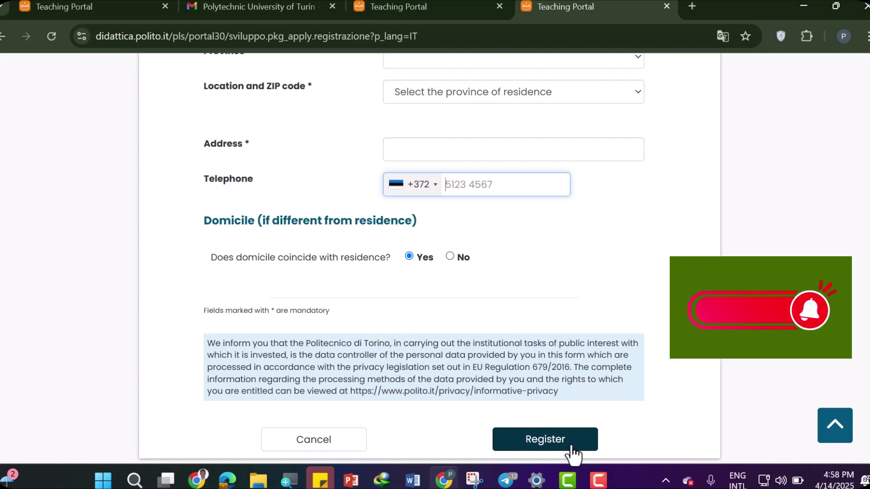
left_click(472, 480)
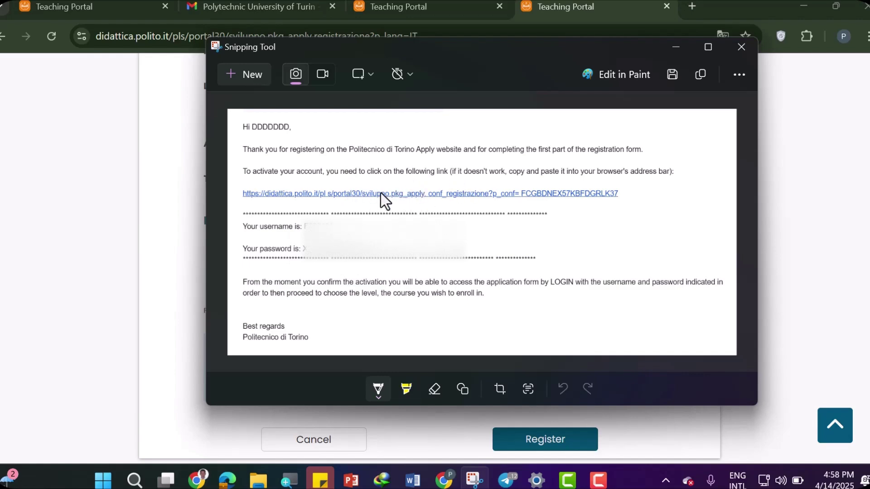
Step: Switch to the browser tab with the logged-in application and open its Main page to view the application status
left_click(431, 8)
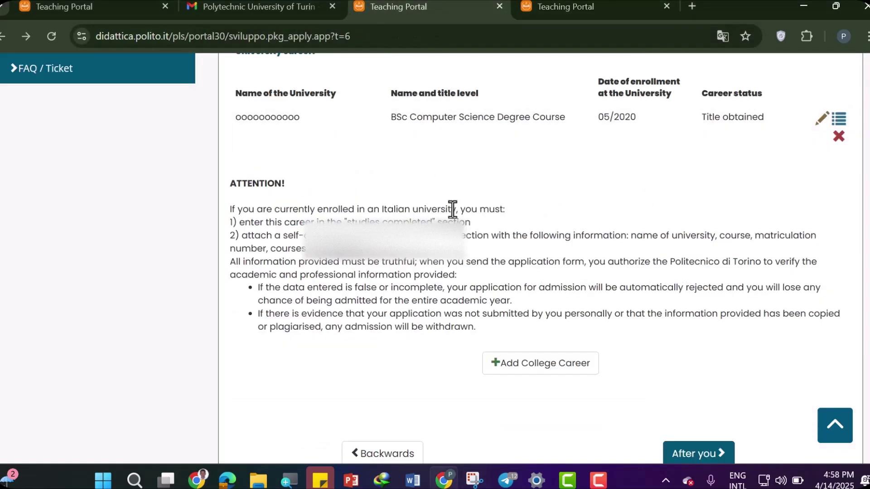
scroll(425, 210, "up", 5)
left_click(133, 163)
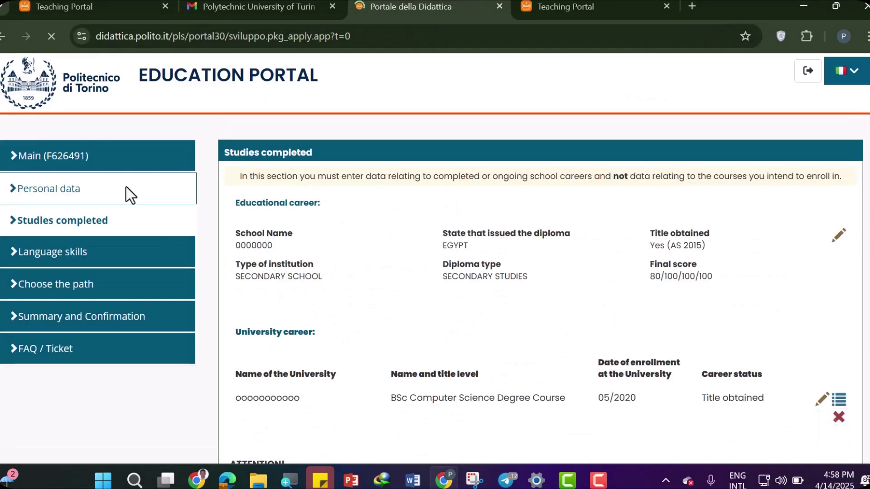
left_click_drag(229, 179, 303, 180)
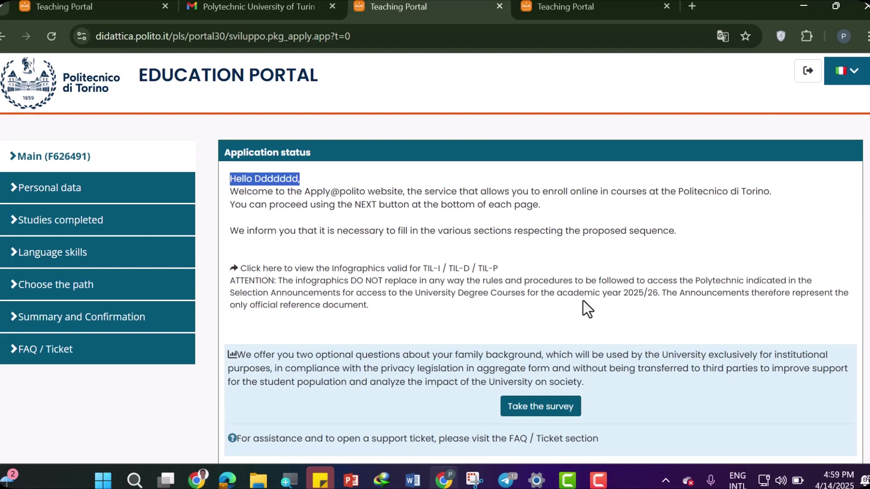
Step: Review the application status page, continue to the Personal data section and translate the page to English
scroll(583, 303, "down", 1)
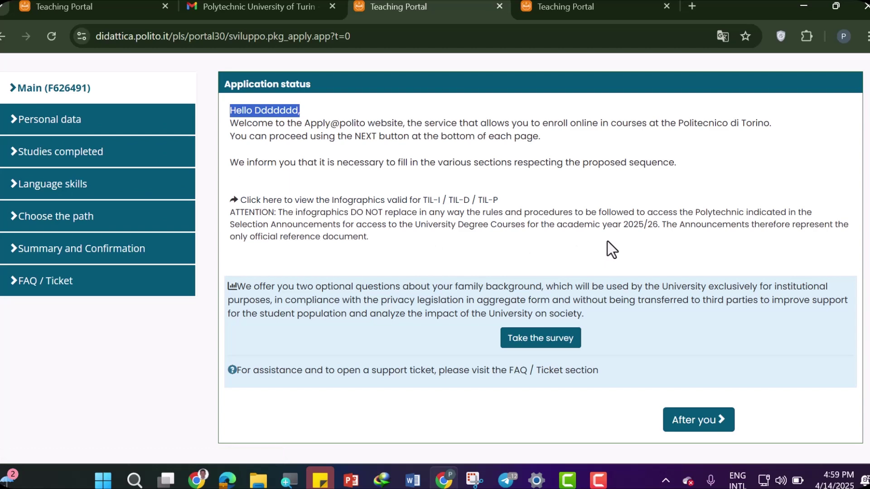
scroll(607, 241, "up", 2)
scroll(559, 276, "down", 2)
left_click(708, 421)
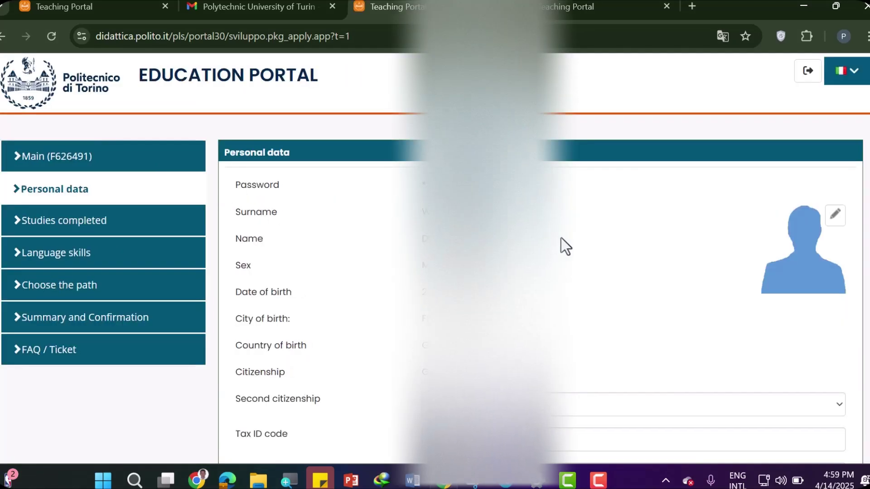
right_click(560, 239)
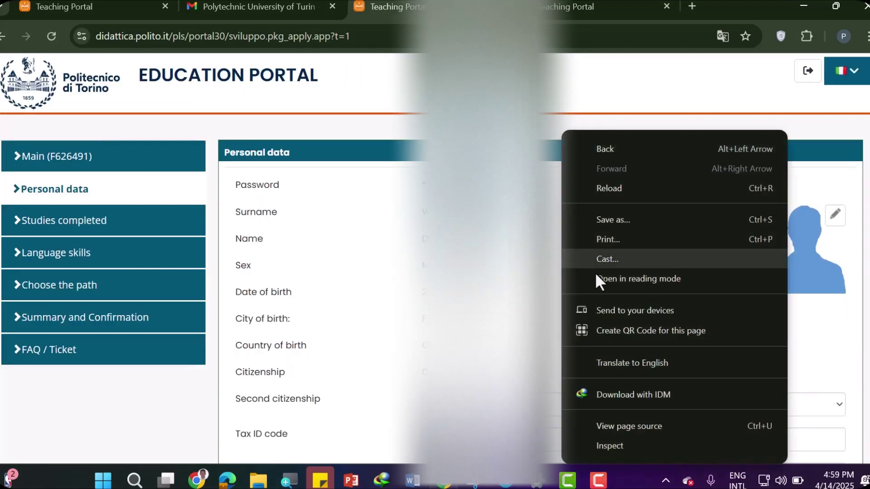
left_click(634, 365)
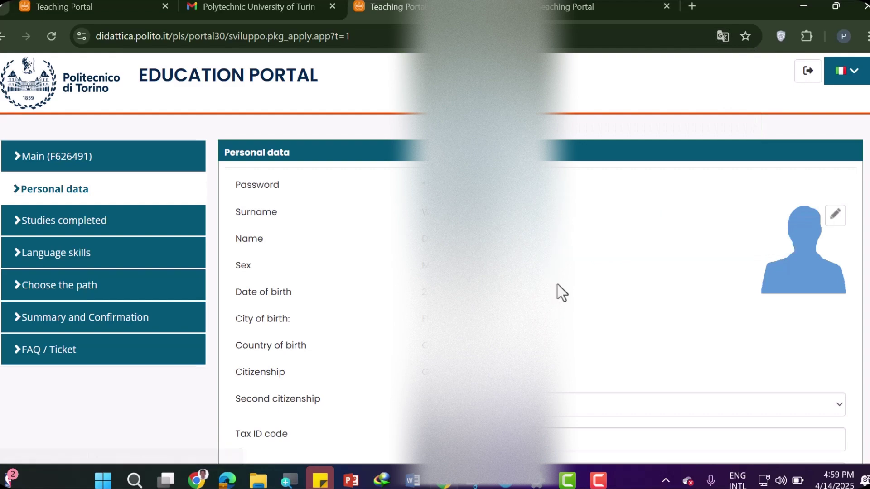
Step: Review the Personal data form, including the identity document, contact, residence, domicile and emergency contact fields
scroll(557, 286, "down", 3)
scroll(557, 286, "down", 1)
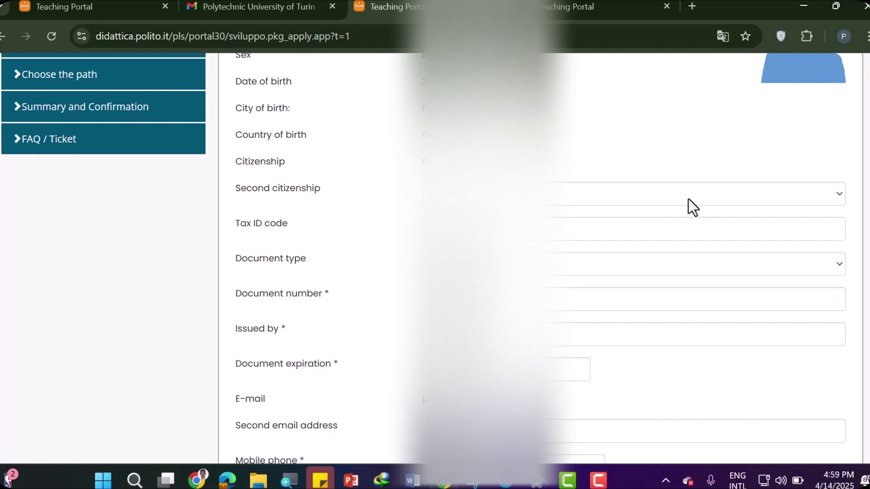
scroll(688, 200, "down", 1)
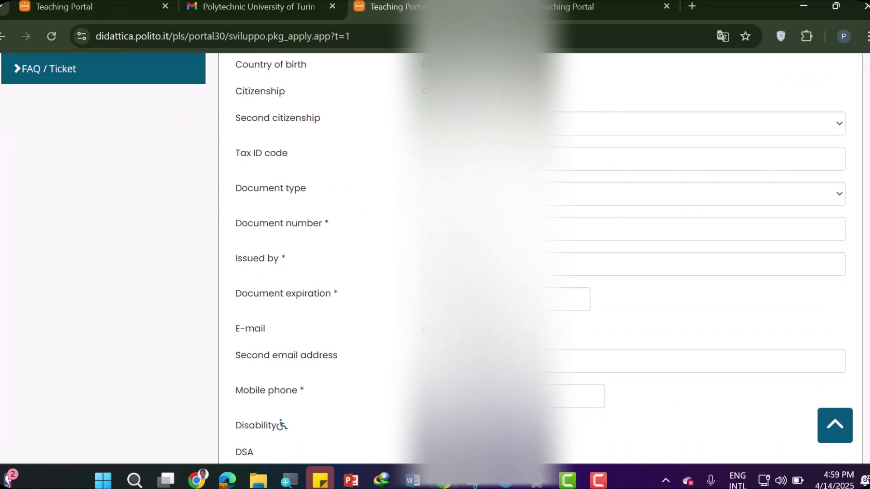
scroll(539, 258, "down", 2)
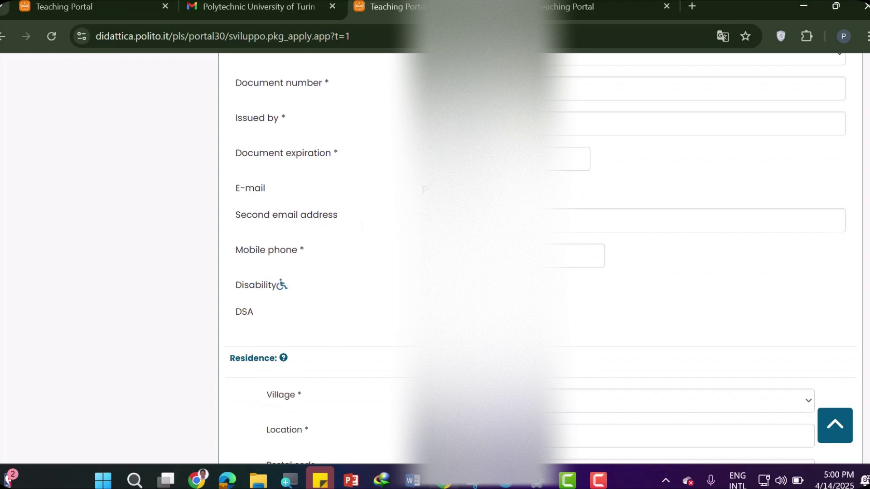
scroll(539, 258, "down", 1)
scroll(423, 199, "down", 2)
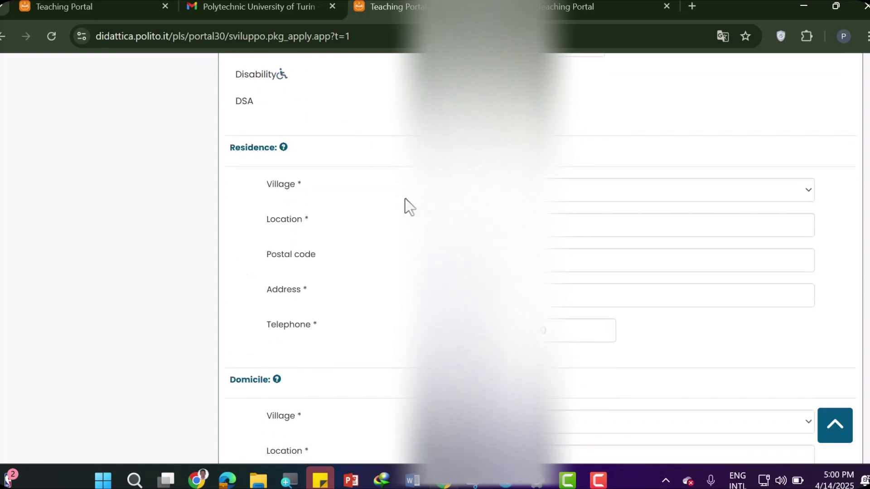
scroll(405, 199, "down", 7)
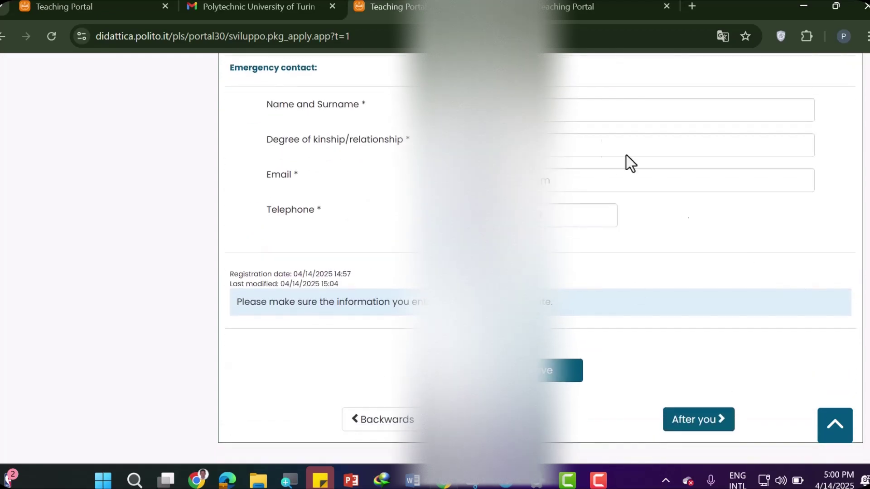
scroll(603, 158, "up", 6)
scroll(601, 161, "up", 10)
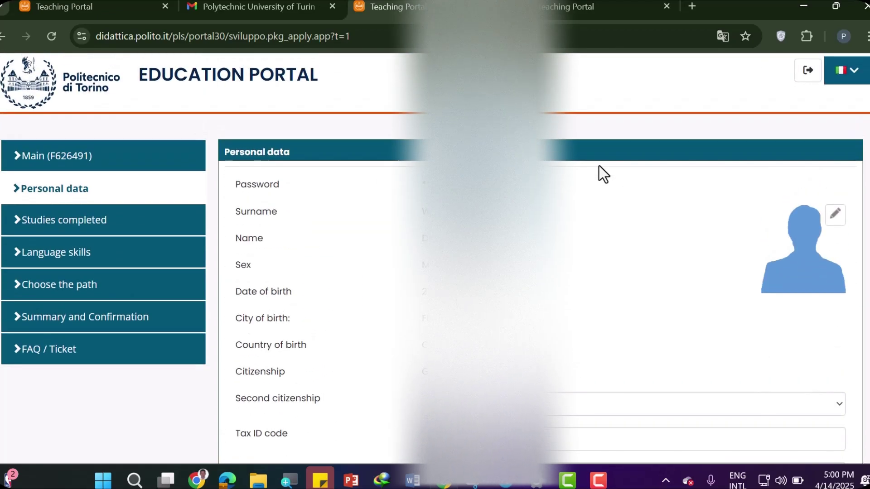
Step: Save the Personal data form and look over the reloaded page
scroll(597, 168, "down", 8)
scroll(596, 175, "down", 7)
left_click(547, 459)
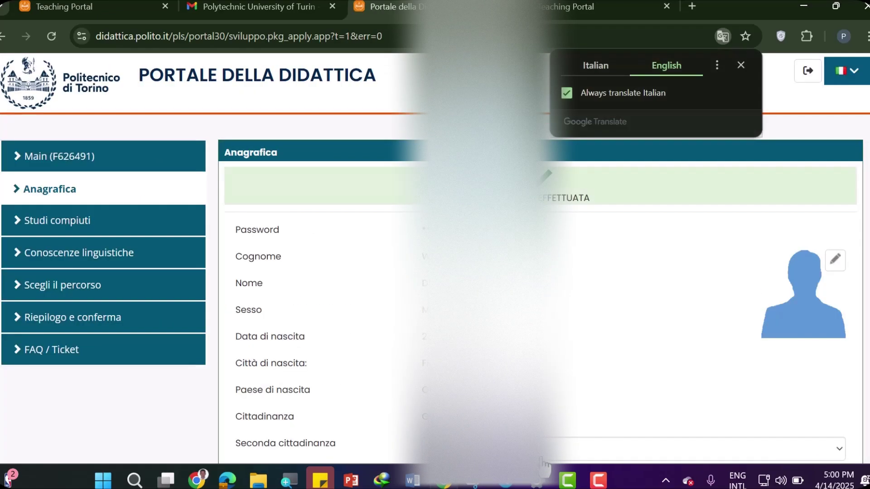
scroll(643, 266, "down", 8)
scroll(641, 266, "up", 7)
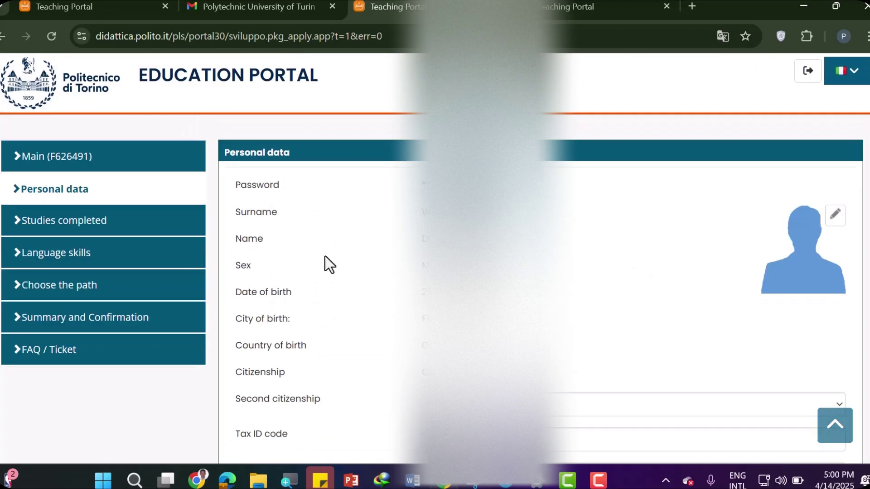
Step: Open the Studies completed section's school career entry for editing and view the State of the Institute choices
left_click(28, 222)
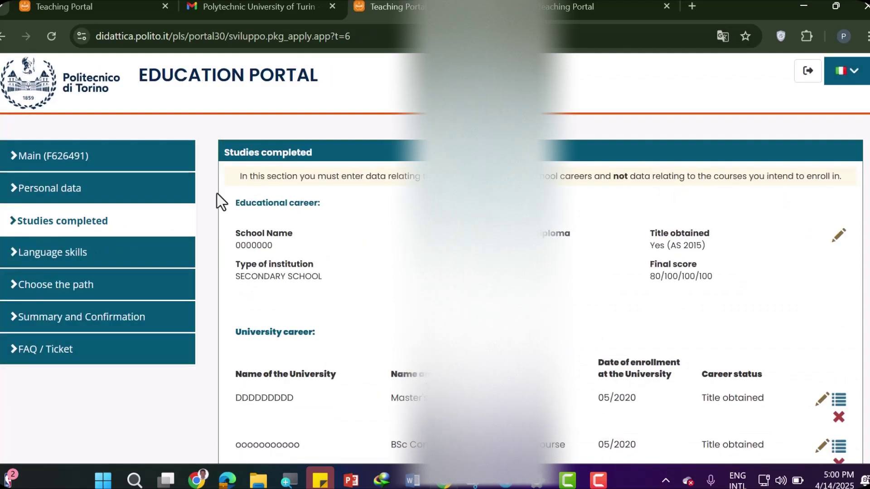
left_click(833, 241)
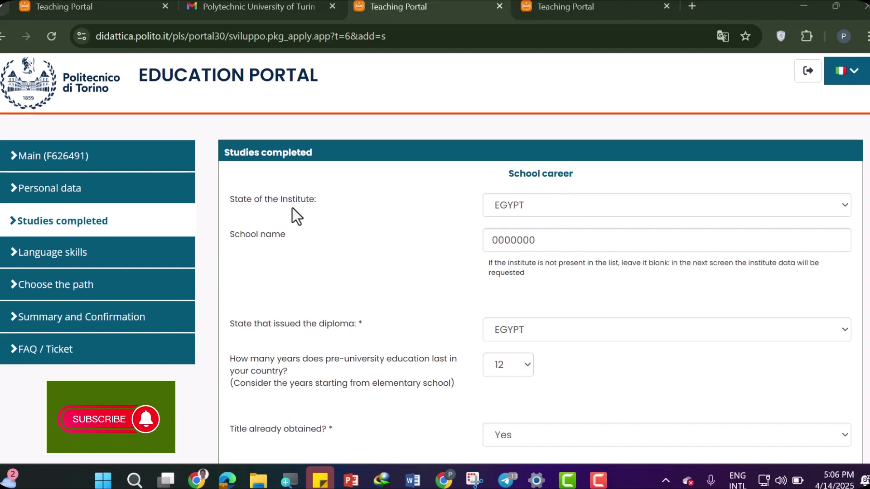
left_click(540, 212)
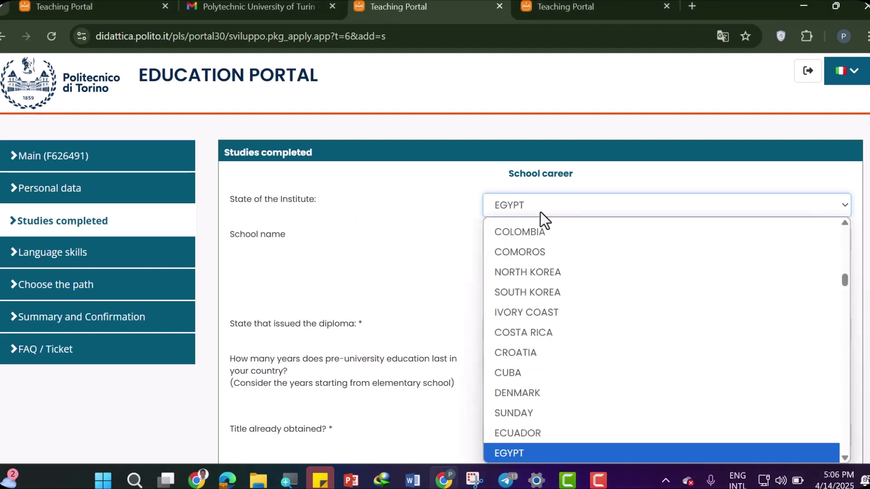
left_click(443, 215)
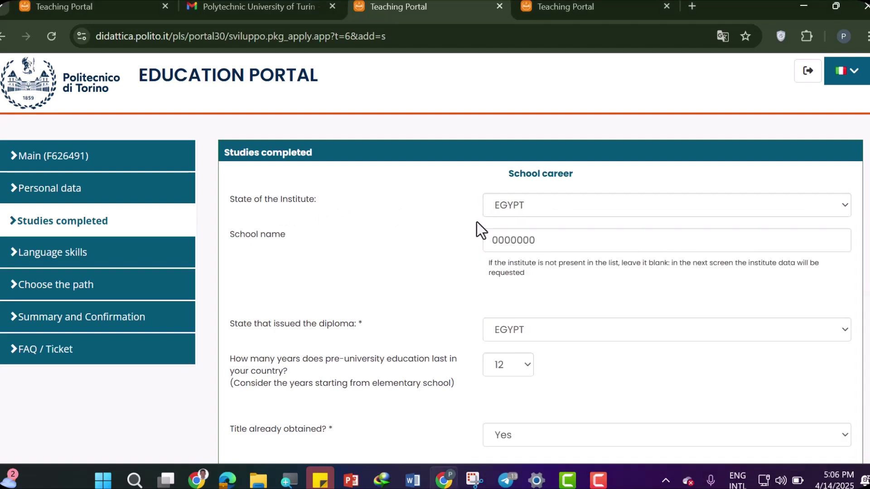
Step: Clear the School name and read the note about institutes not present in the list
left_click(596, 248)
left_click_drag(593, 249, 464, 260)
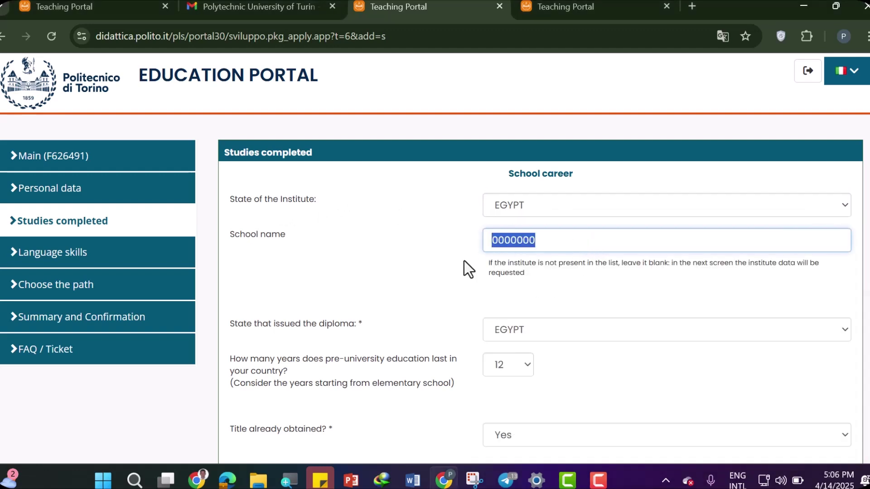
key("BackSpace")
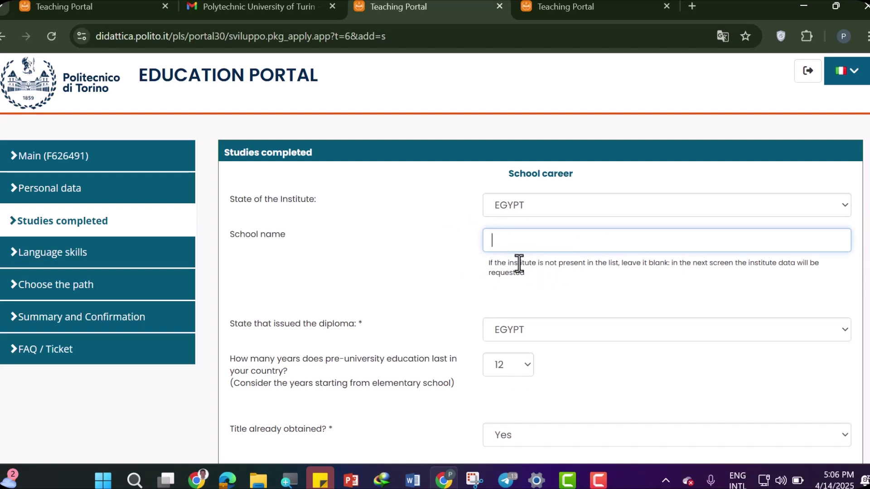
left_click_drag(489, 263, 730, 277)
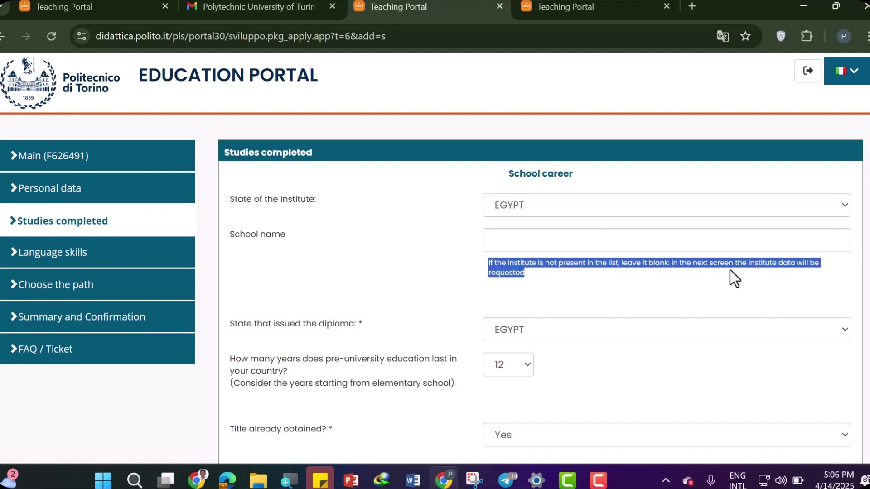
left_click(725, 278)
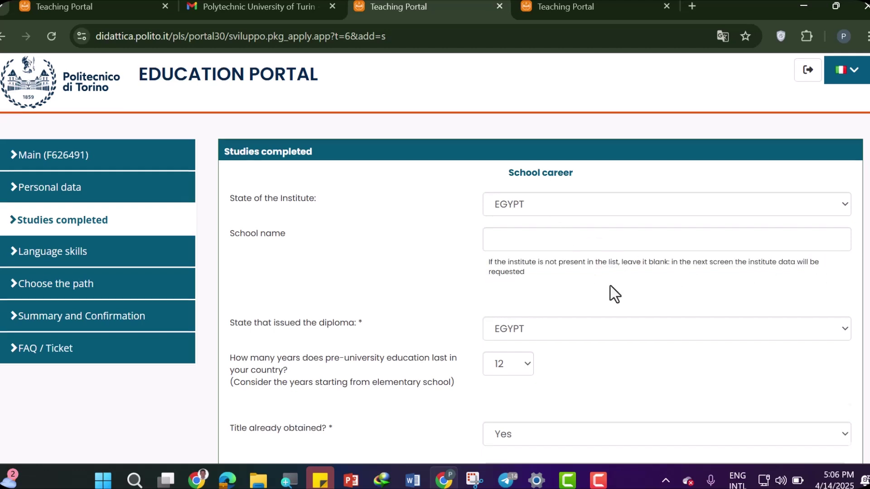
Step: Search the School name suggestions for "gh" and close the list without choosing a school
scroll(610, 286, "down", 2)
left_click(525, 174)
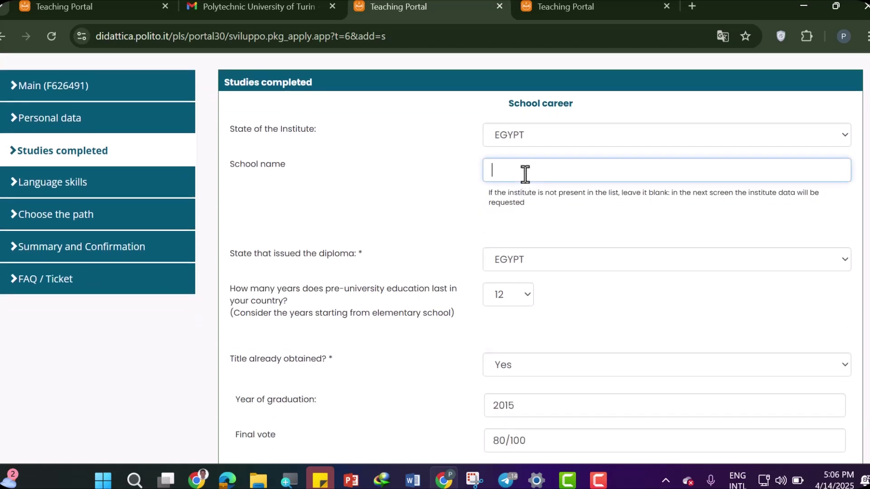
type("gh")
key("BackSpace")
type("h")
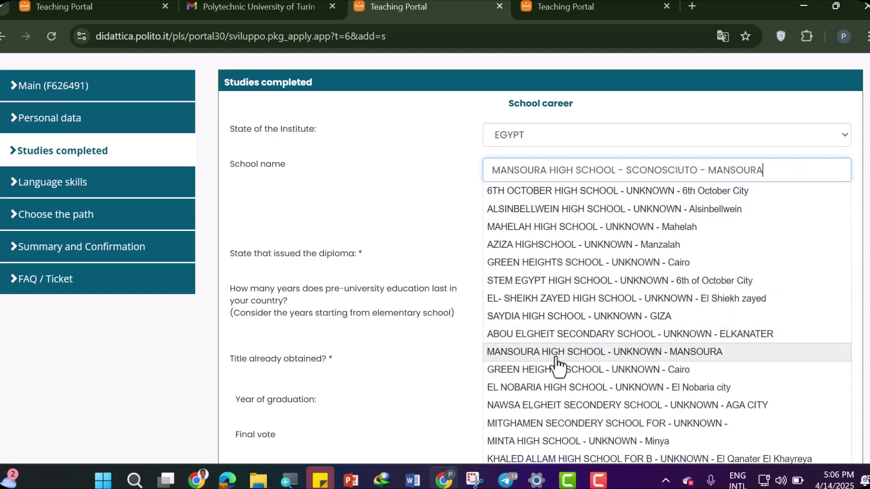
left_click(427, 209)
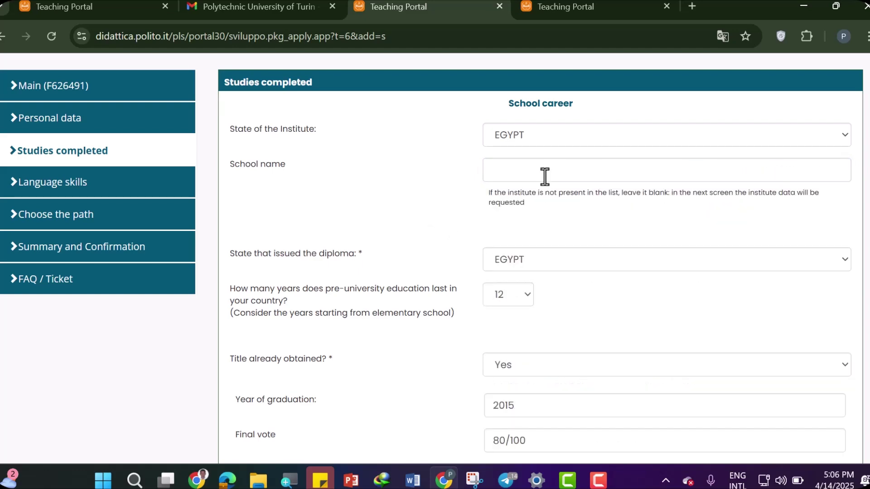
Step: View the country choices for the state that issued the diploma
scroll(548, 241, "down", 2)
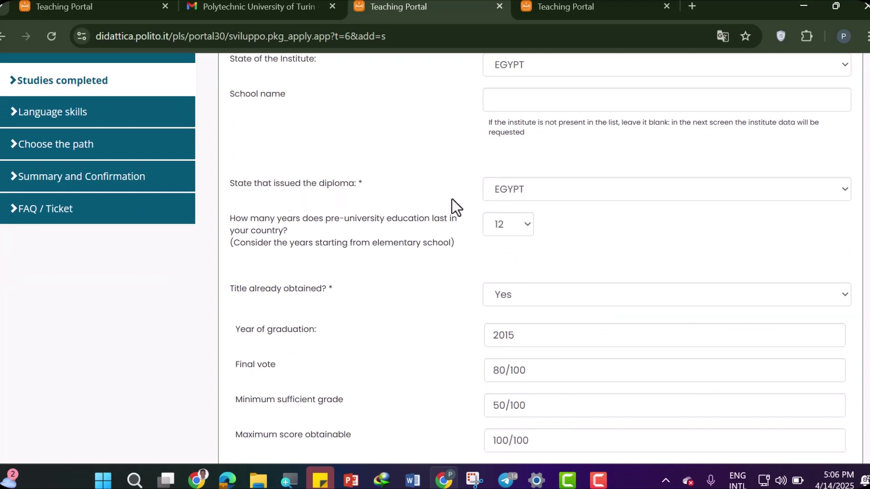
left_click(596, 196)
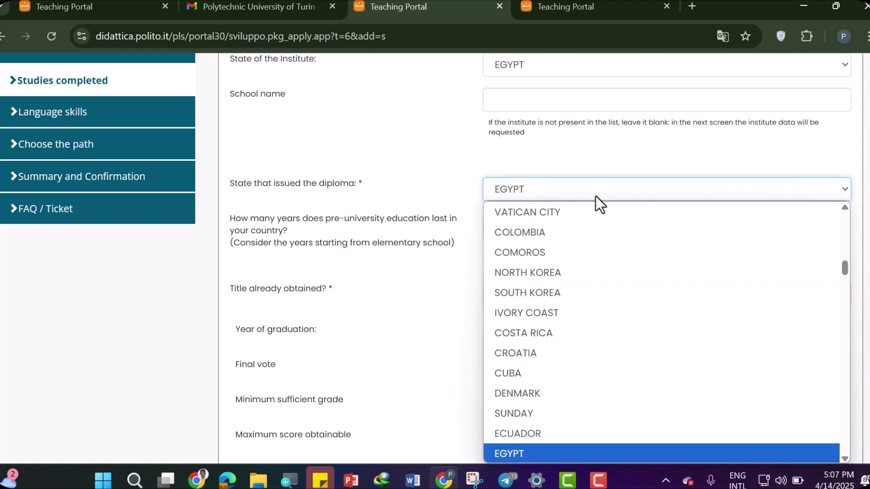
left_click(596, 196)
left_click(596, 196)
left_click(444, 186)
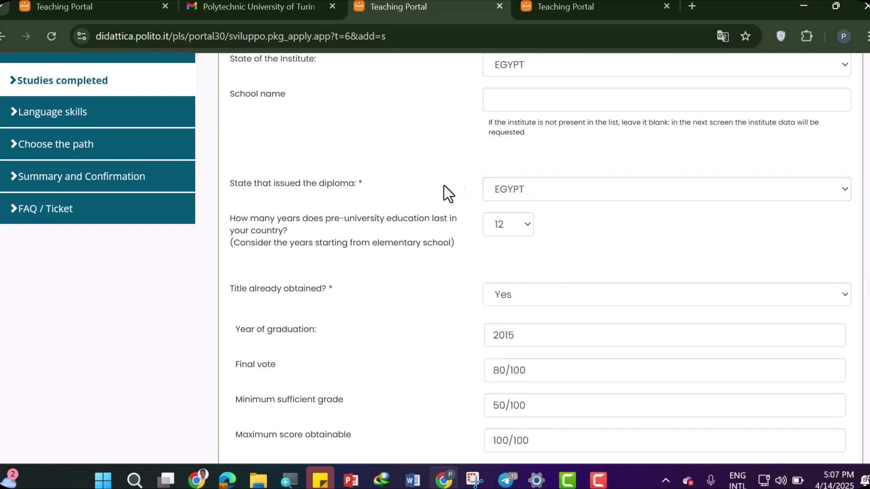
Step: Select 12 as the number of years of pre-university education
scroll(480, 183, "down", 2)
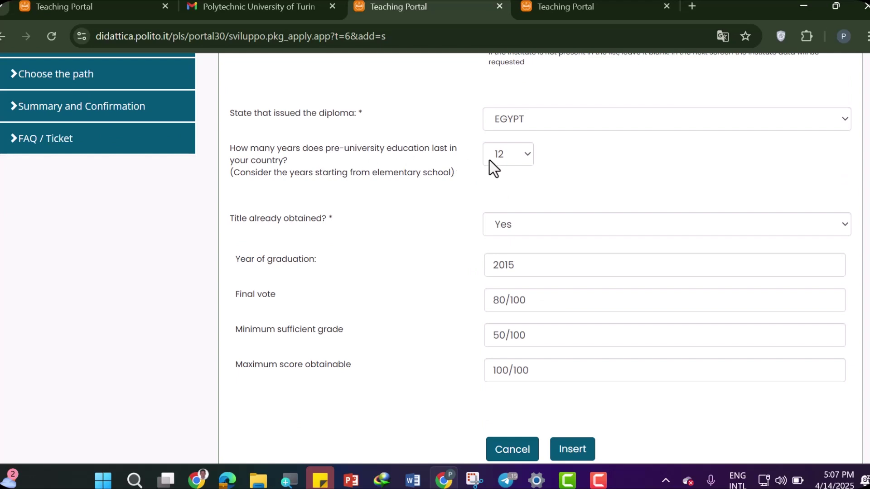
left_click(512, 156)
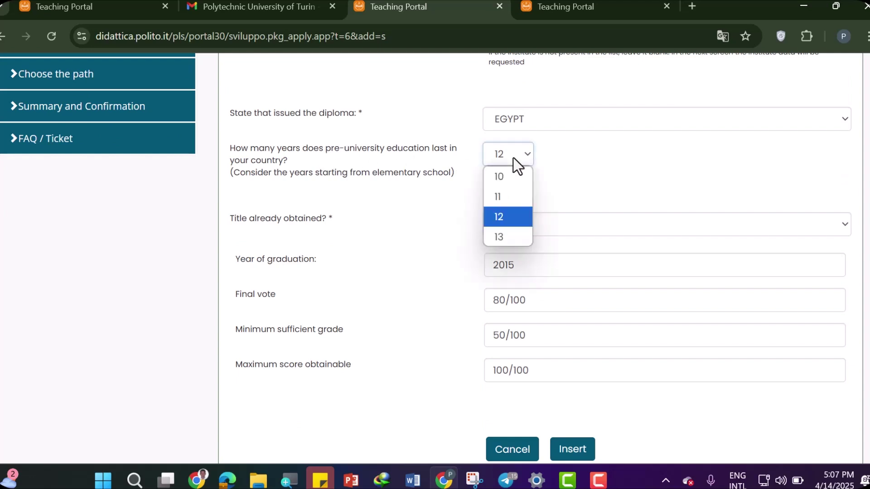
left_click(509, 217)
scroll(652, 147, "down", 1)
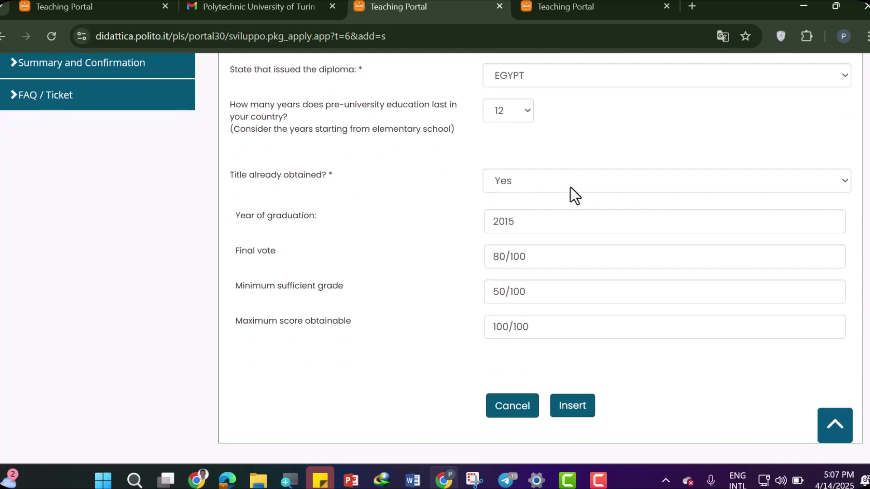
Step: Examine the choices for whether the title is already obtained and the year of graduation field
left_click(586, 182)
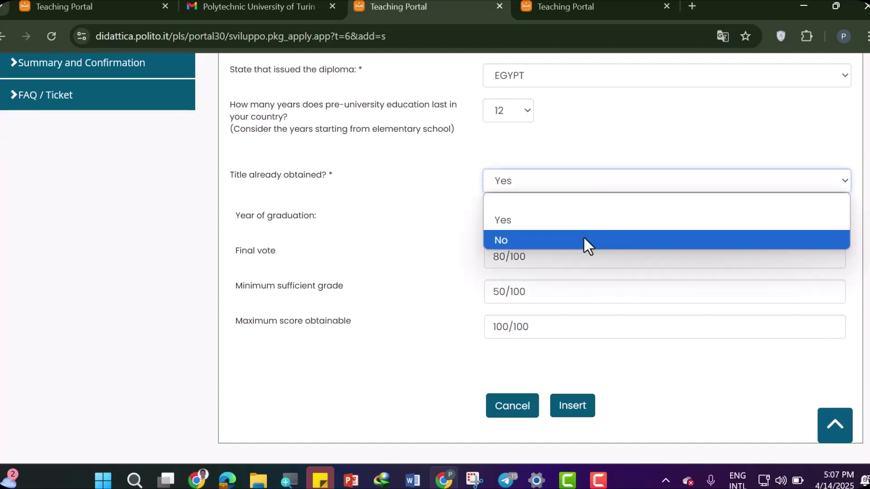
left_click(610, 146)
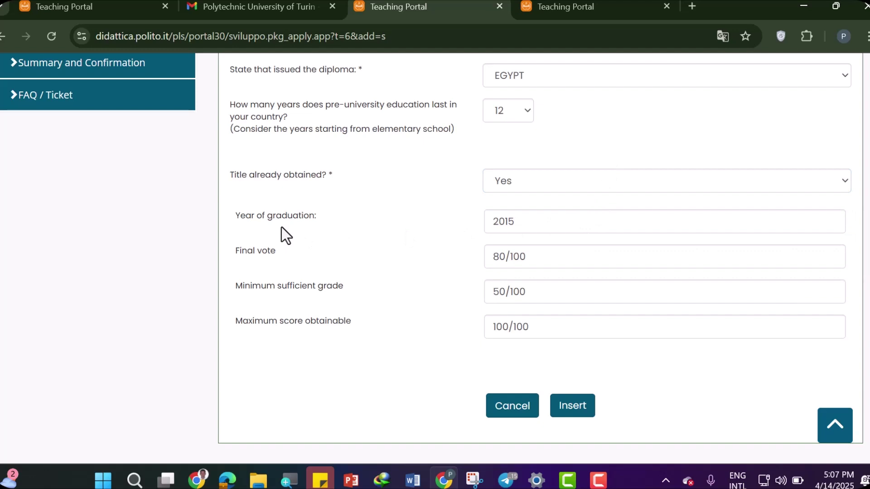
left_click(525, 218)
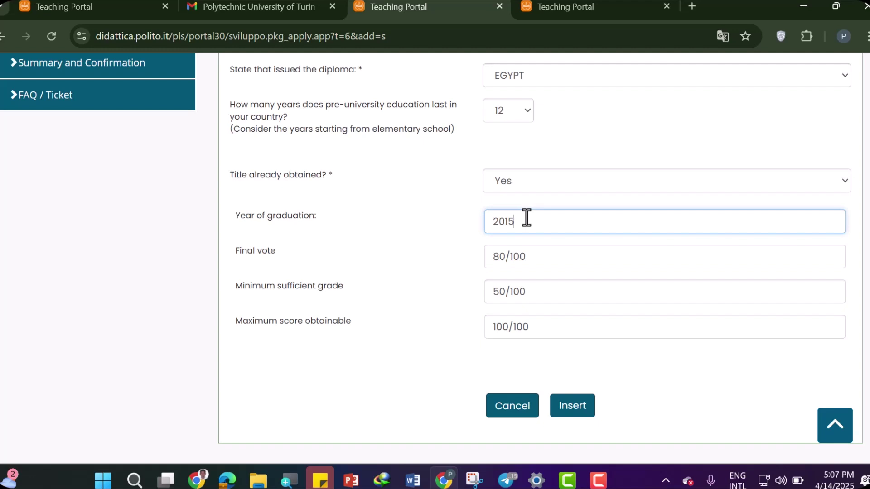
left_click(373, 233)
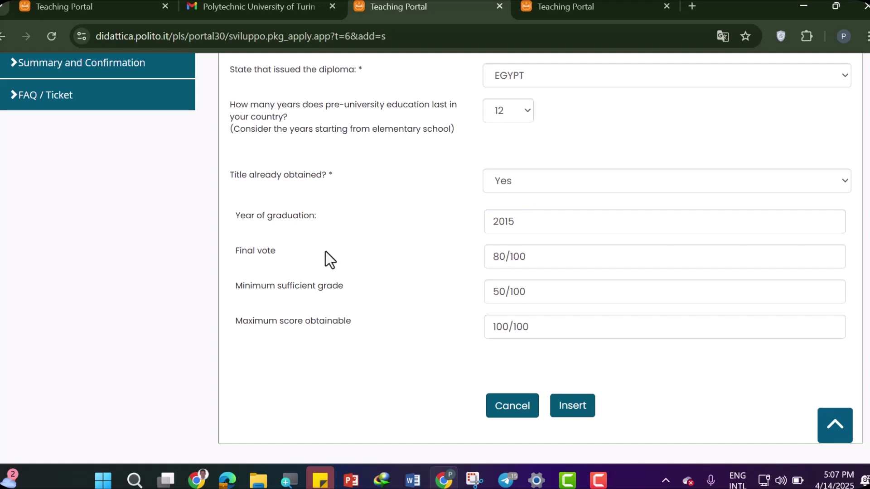
Step: Enter 500/600 as the Final vote of the school career
left_click(531, 259)
type("500/600")
left_click_drag(535, 256, 489, 261)
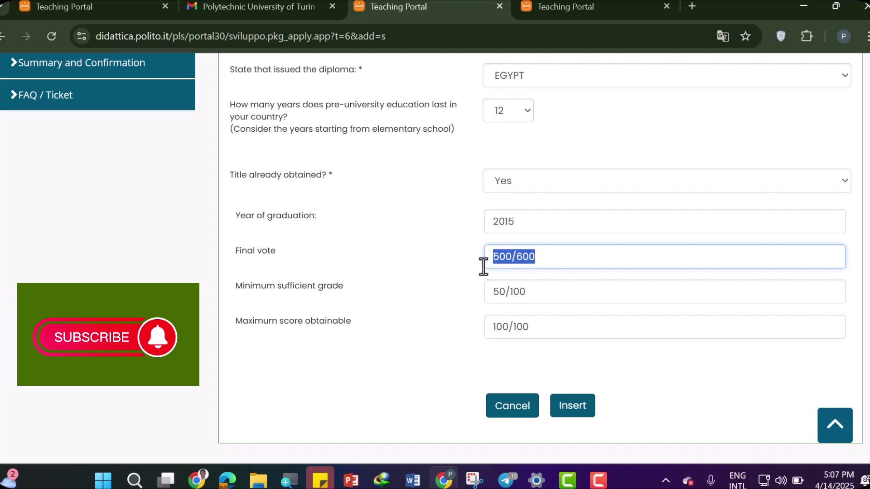
Step: Change the Final vote of the school career to 80/100
left_click(506, 260)
key("BackSpace")
key("BackSpace")
key("BackSpace")
type("80")
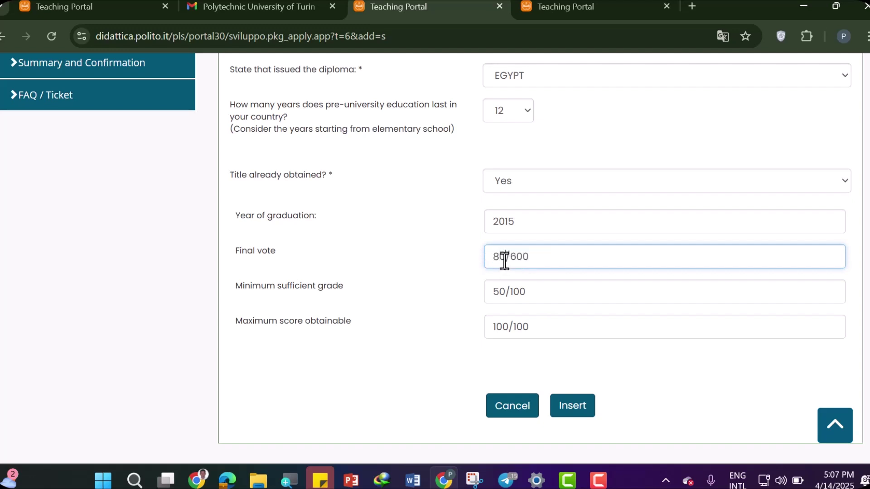
left_click(546, 254)
key("BackSpace")
key("BackSpace")
key("BackSpace")
type("100")
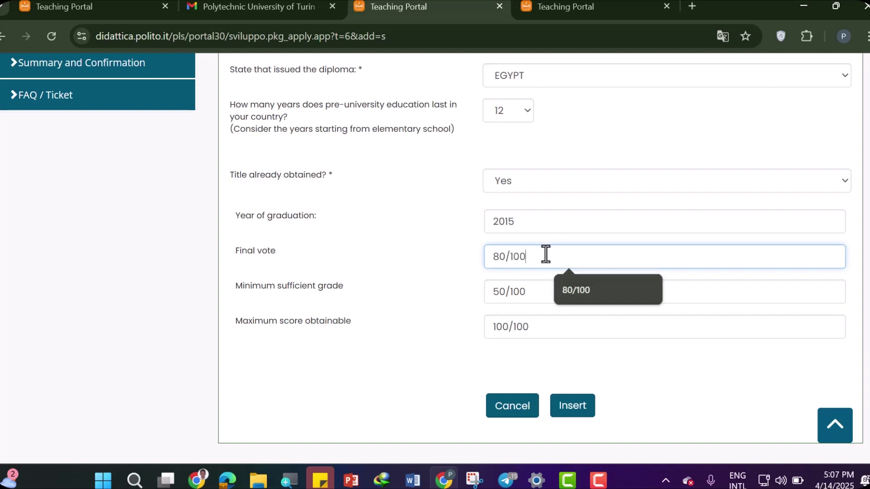
left_click(372, 311)
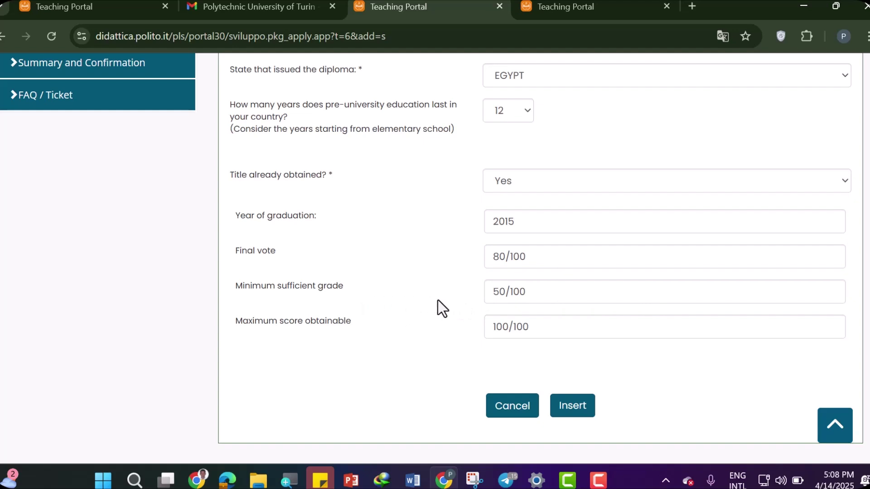
Step: Check the minimum sufficient grade and maximum score obtainable entries, and insert the school career
left_click(524, 295)
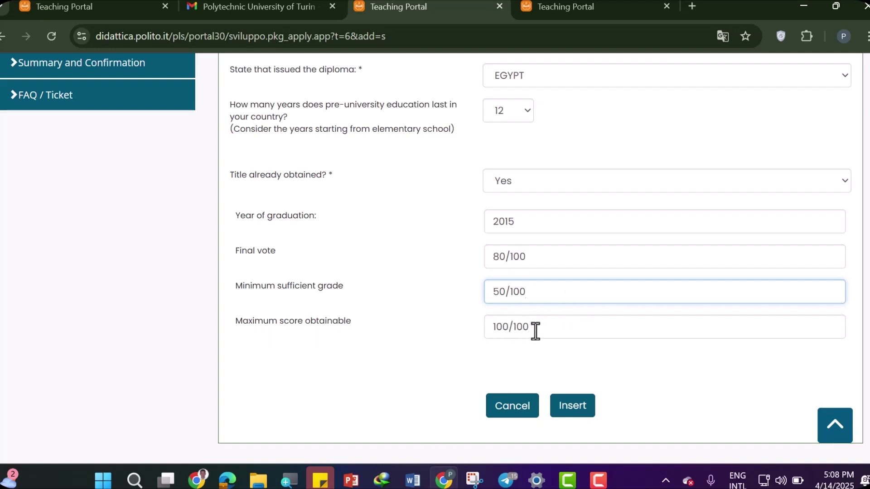
left_click(507, 330)
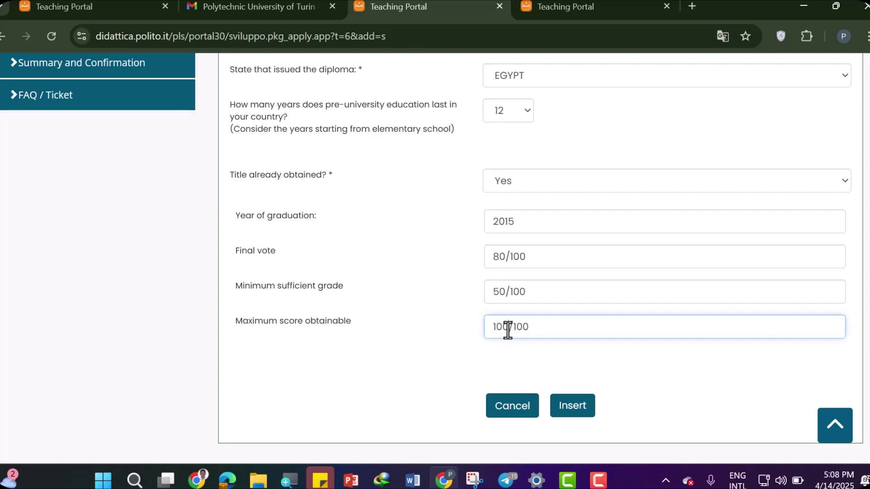
left_click(543, 331)
scroll(543, 330, "up", 5)
scroll(544, 330, "down", 5)
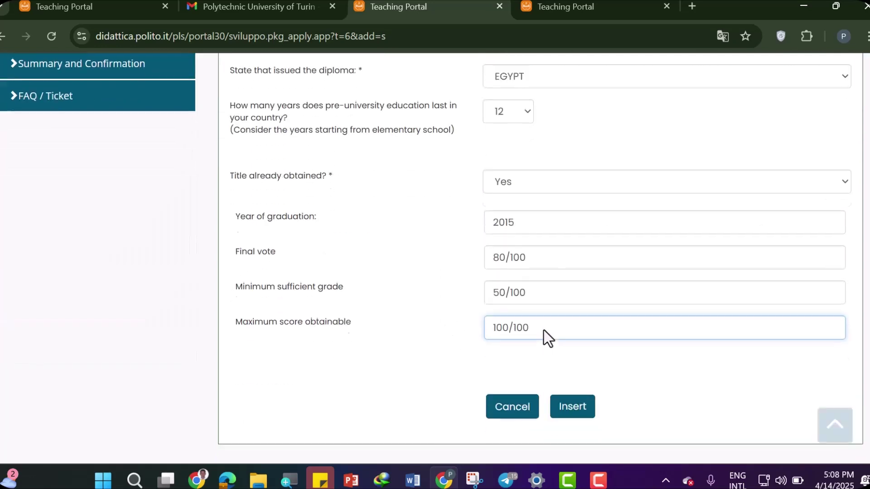
scroll(545, 149, "up", 5)
scroll(550, 310, "down", 5)
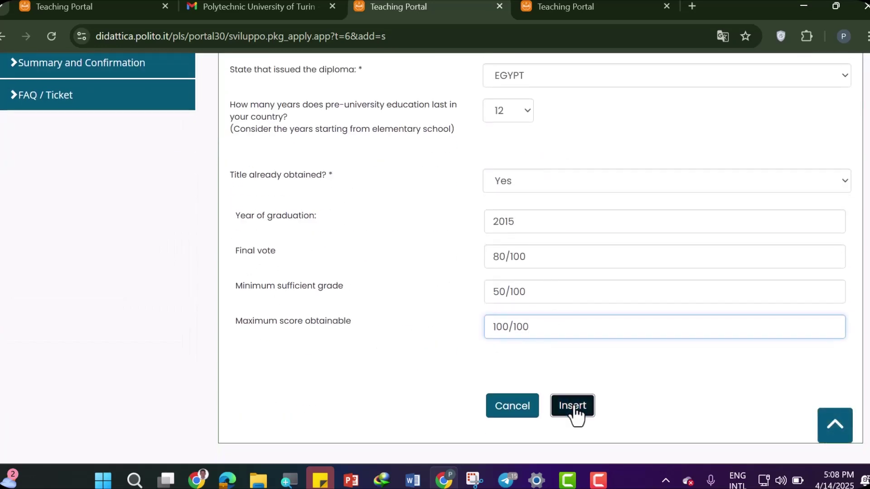
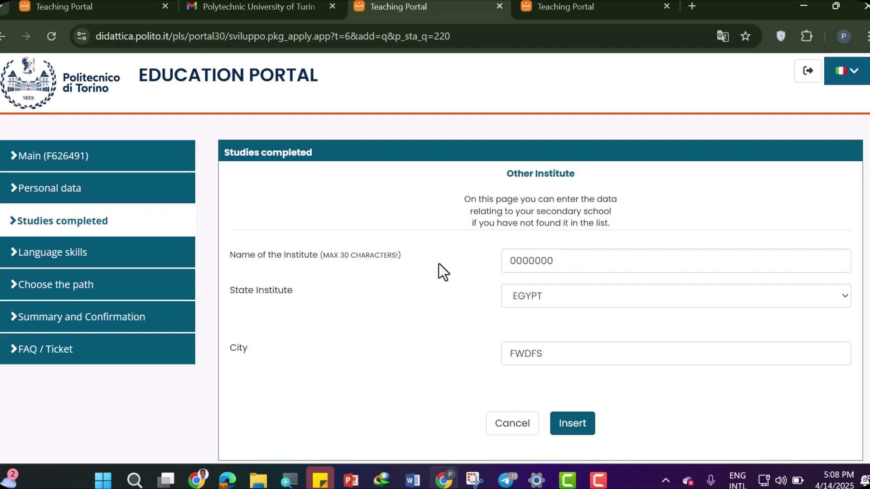
Step: Review the other institute's name, state and city, insert them and proceed with the secondary school entry
left_click_drag(560, 260, 496, 256)
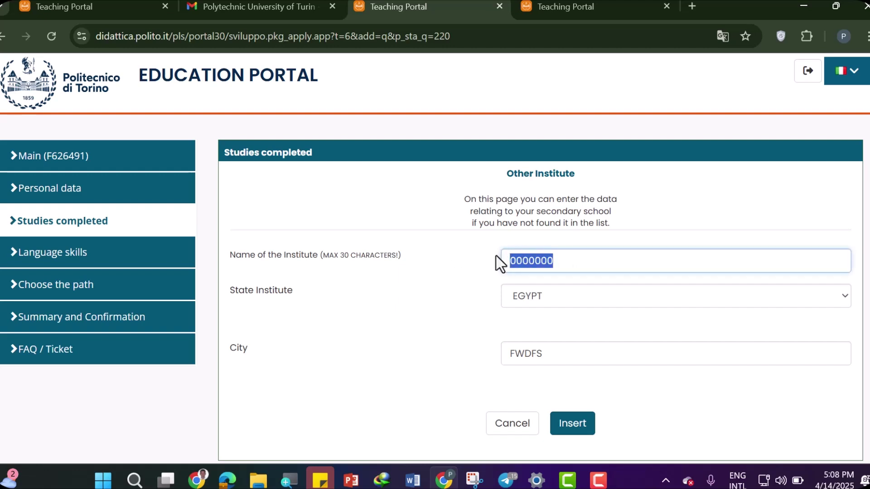
left_click(563, 297)
left_click(563, 297)
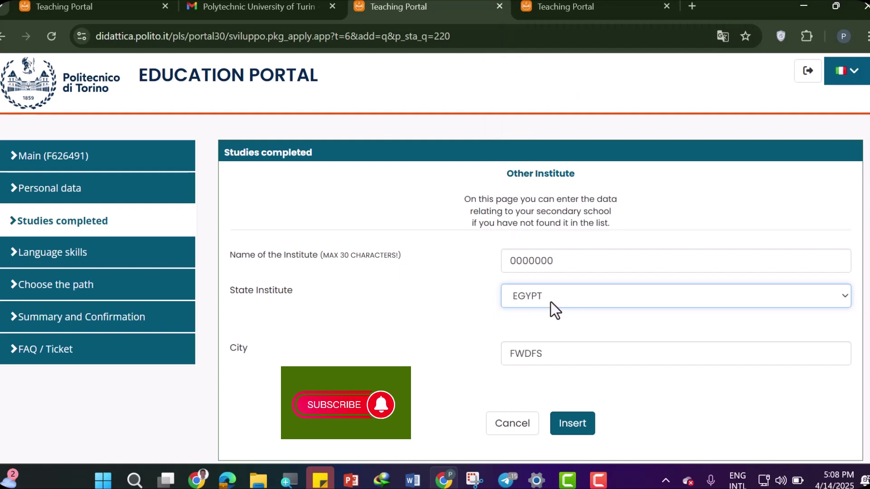
scroll(469, 338, "down", 1)
left_click(582, 342)
left_click_drag(582, 342, 460, 355)
left_click(512, 363)
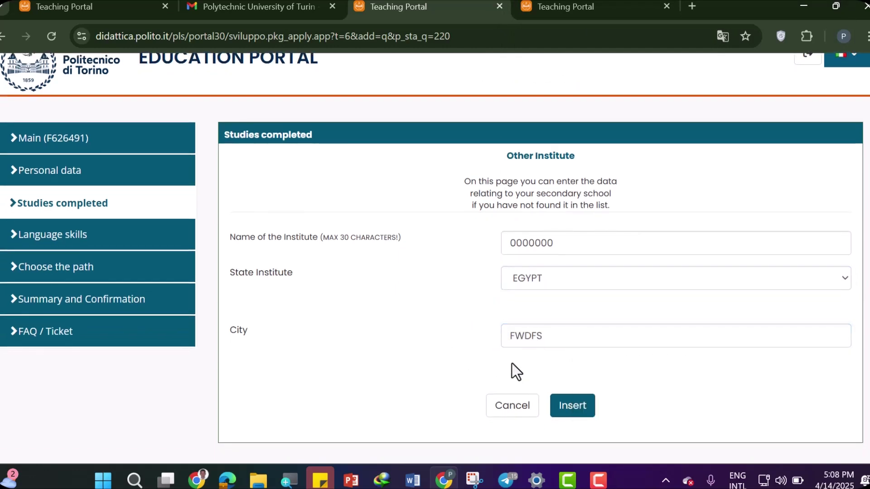
left_click(582, 410)
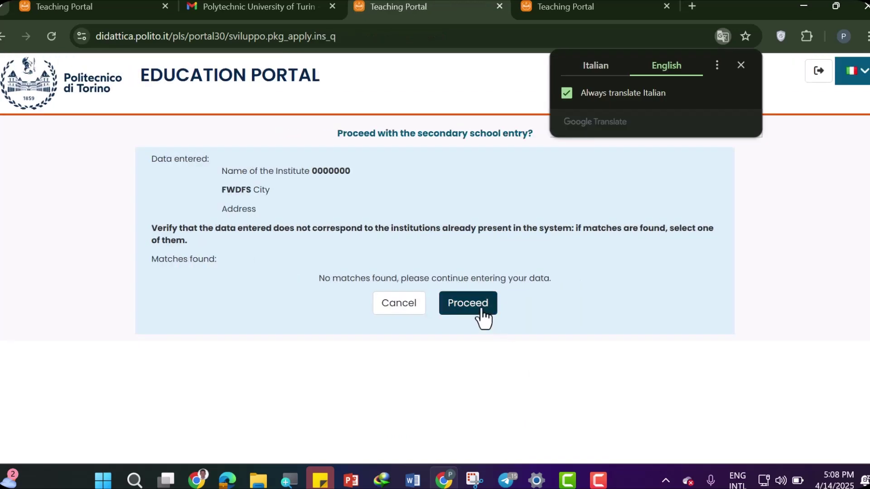
left_click(481, 308)
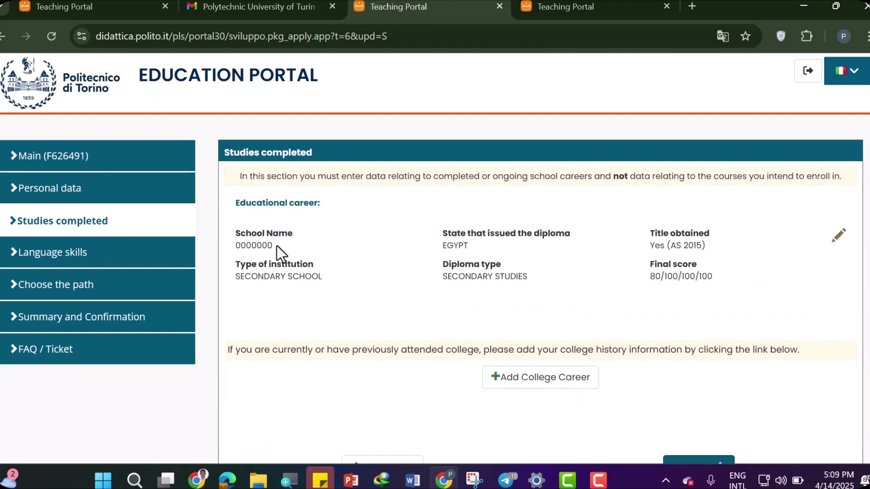
Step: Continue to the Language skills section and choose Inglese as the language of the certificate
scroll(589, 267, "down", 1)
left_click(679, 438)
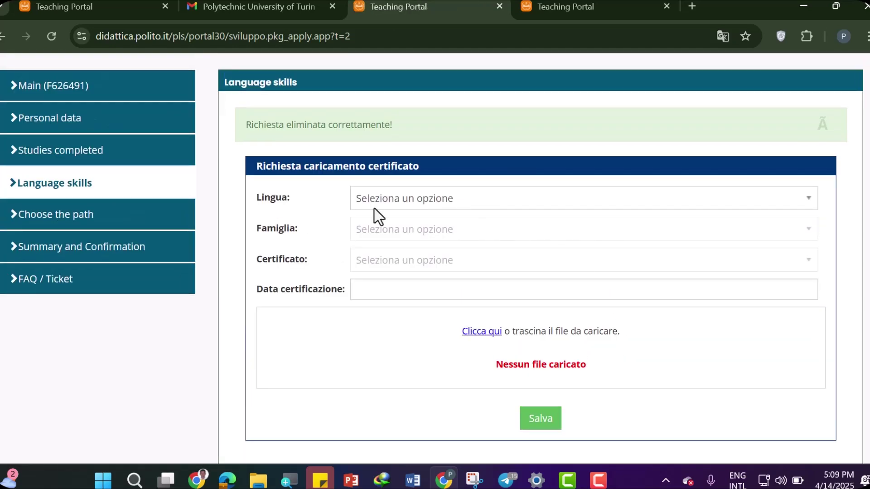
left_click(419, 199)
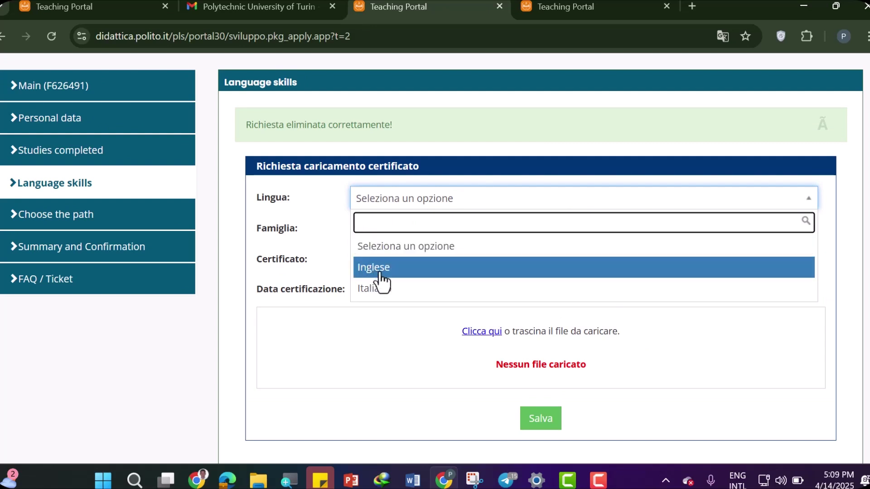
left_click(422, 275)
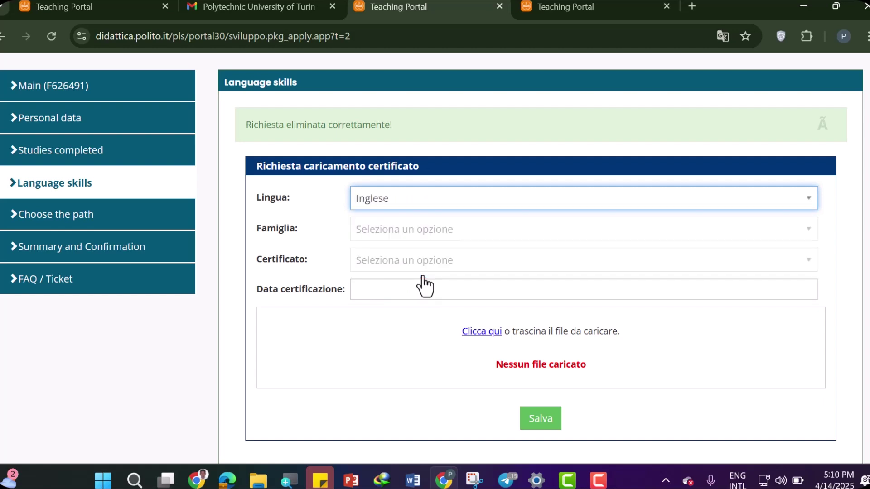
Step: Choose the family stating "The medium of instruction is English" and the certificate for a high school diploma recognized by MIM and MUR
left_click(438, 231)
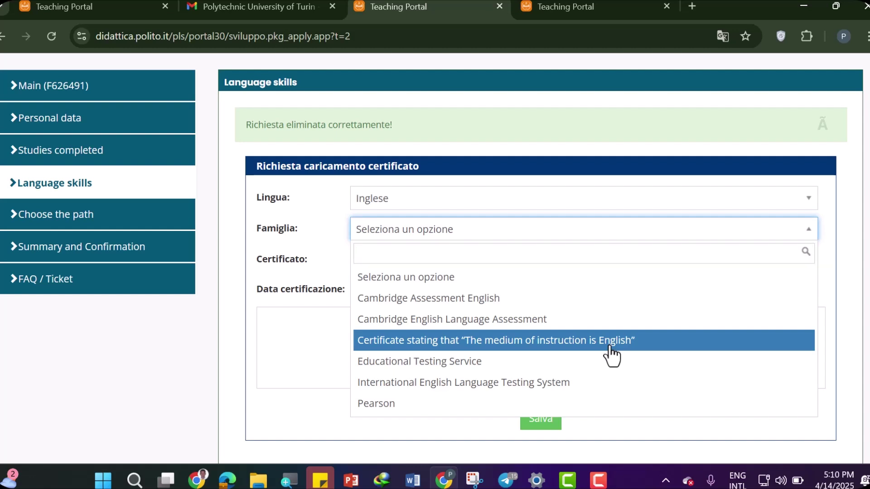
left_click(544, 344)
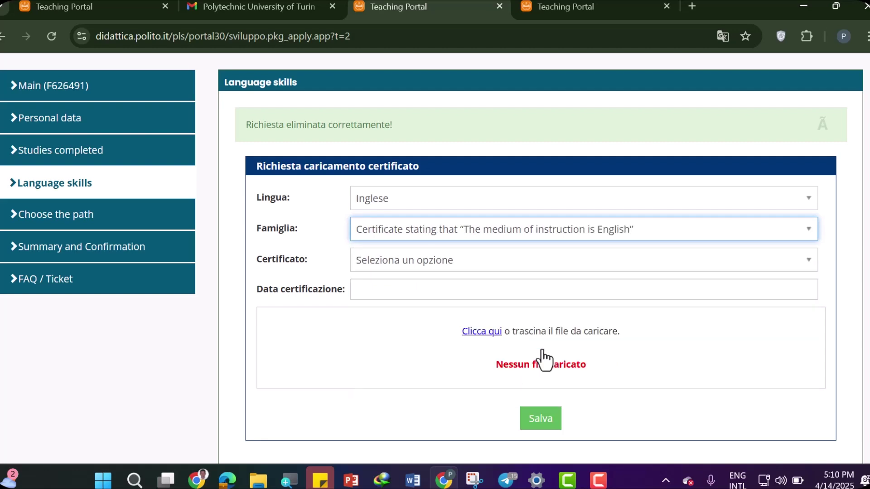
left_click(439, 260)
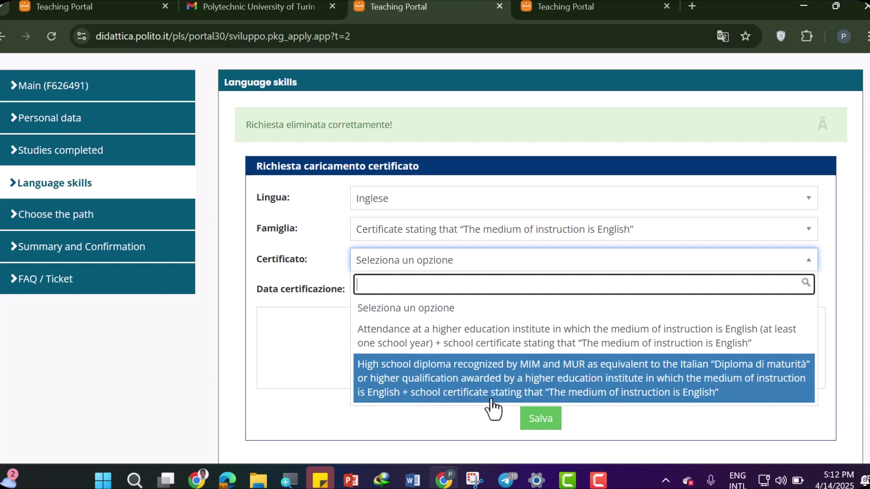
left_click(619, 404)
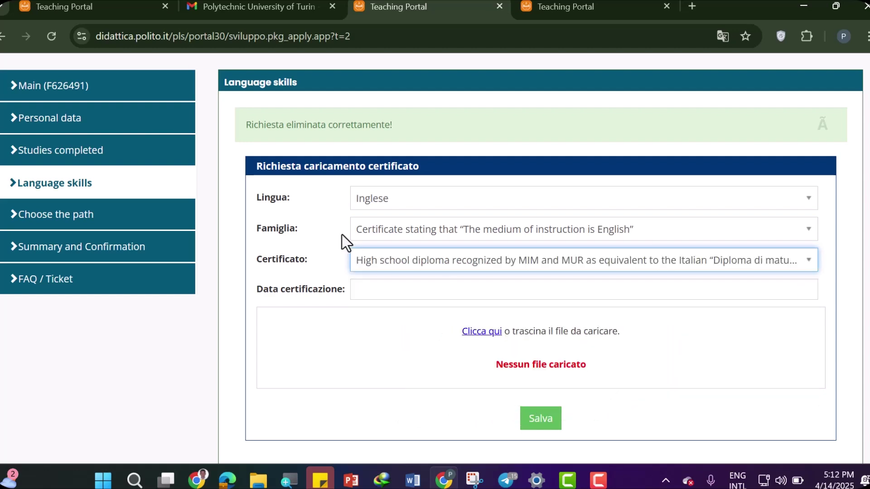
Step: Set the certification date to 22/01/2025
left_click(466, 296)
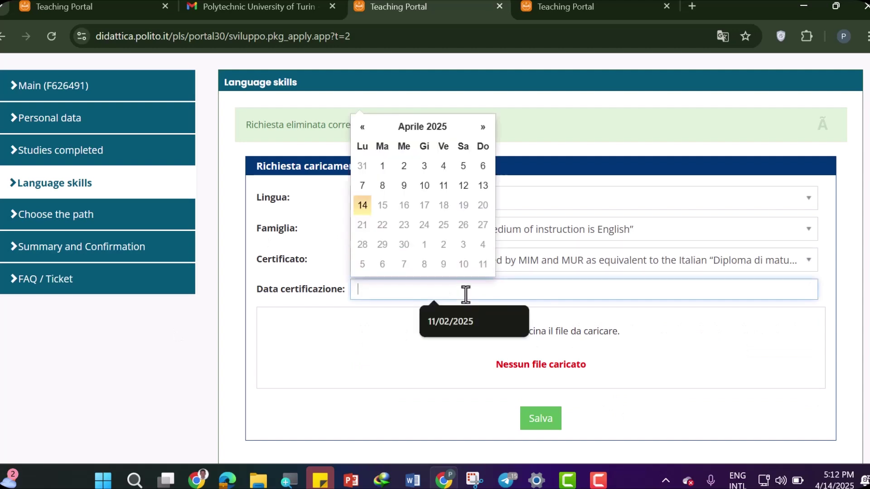
left_click(469, 321)
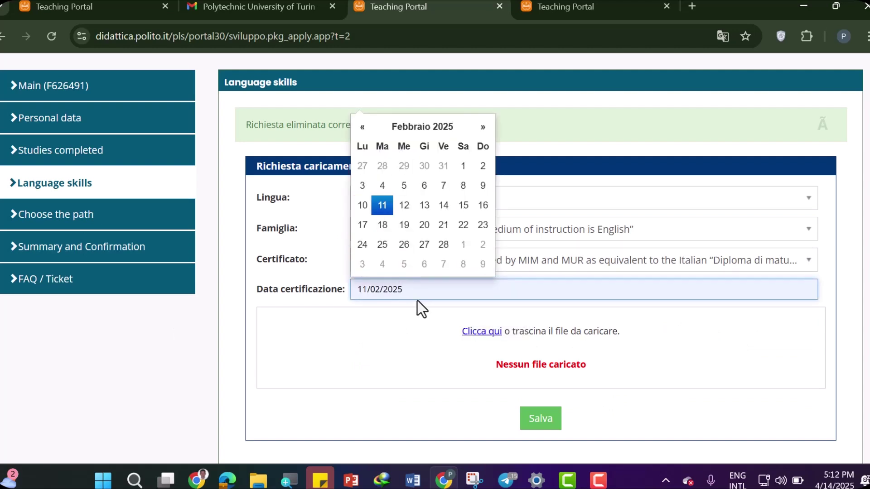
left_click(423, 126)
left_click(418, 139)
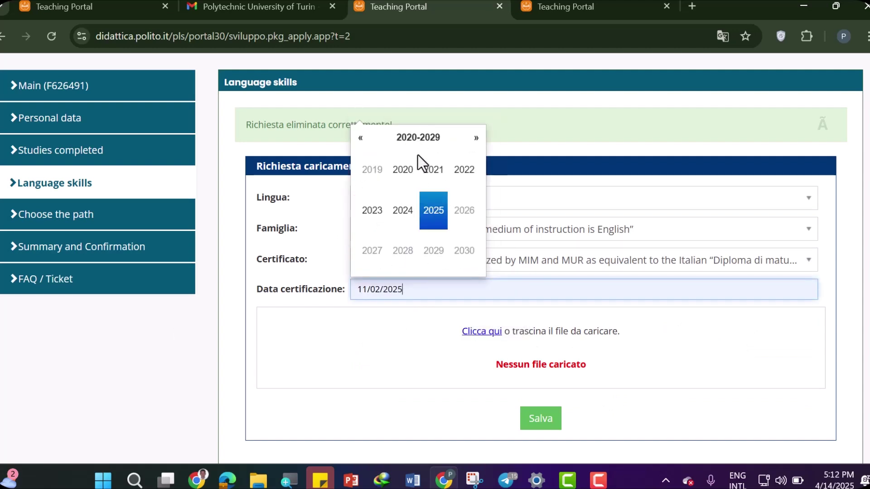
left_click(426, 221)
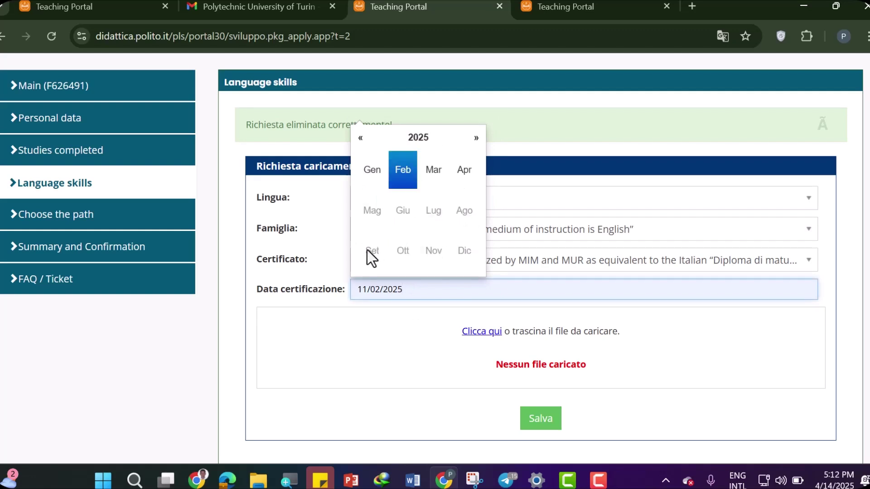
left_click(376, 175)
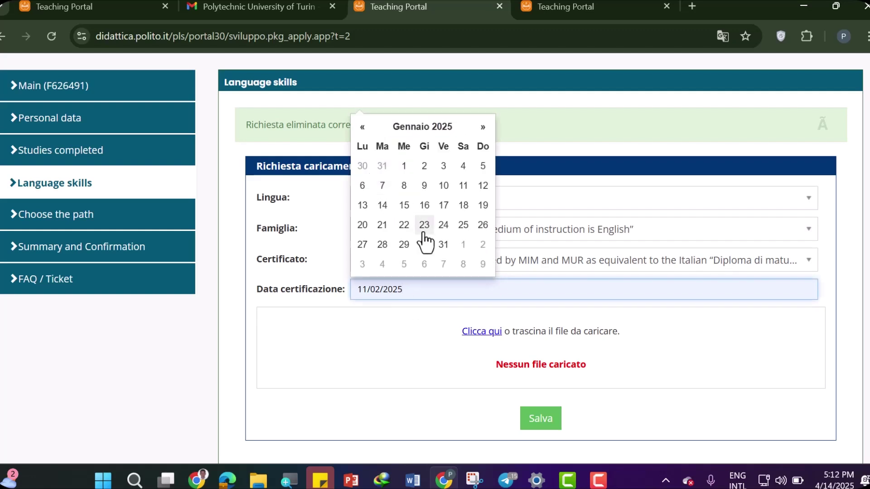
left_click(404, 226)
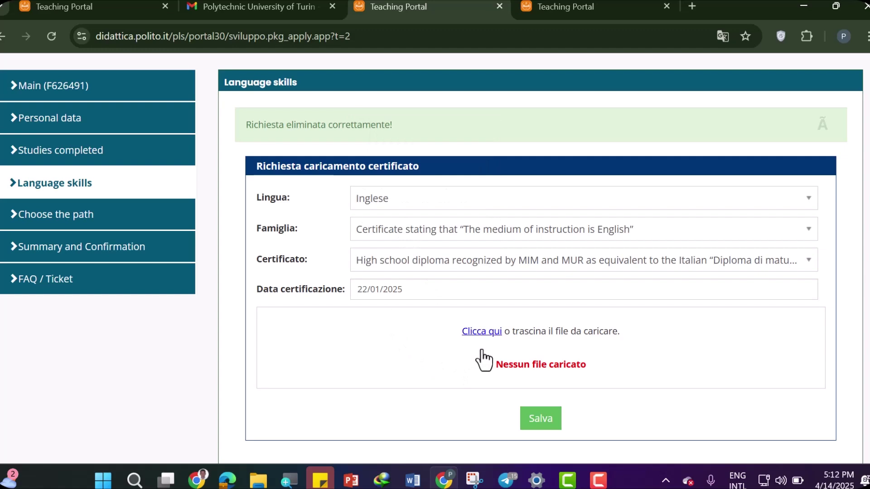
Step: Upload bee.pdf as the certificate file, then save and confirm the language certificate request
left_click(478, 333)
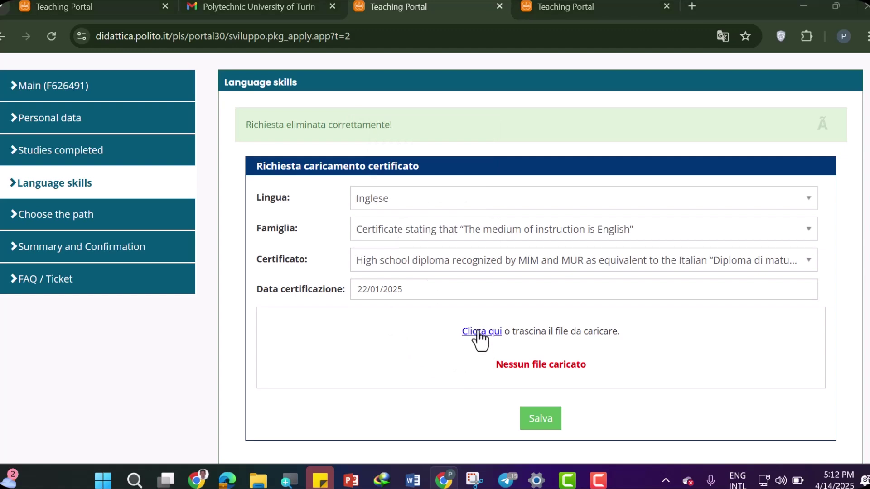
double_click(245, 137)
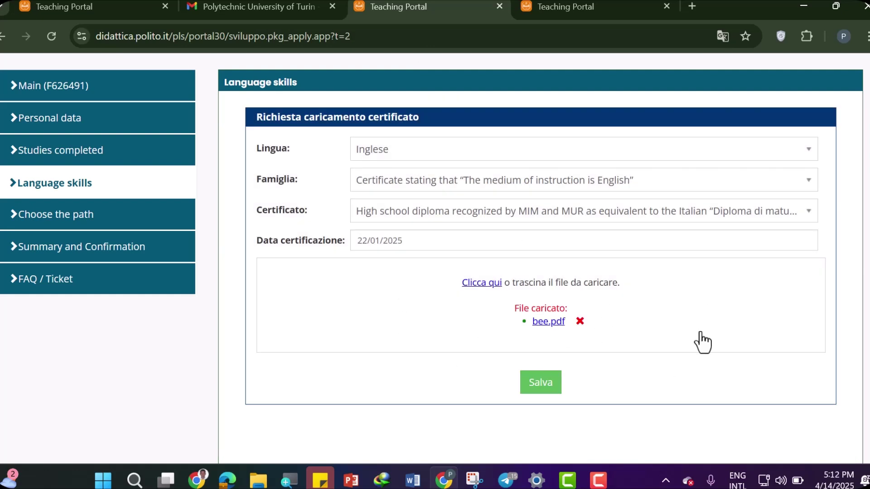
left_click(548, 385)
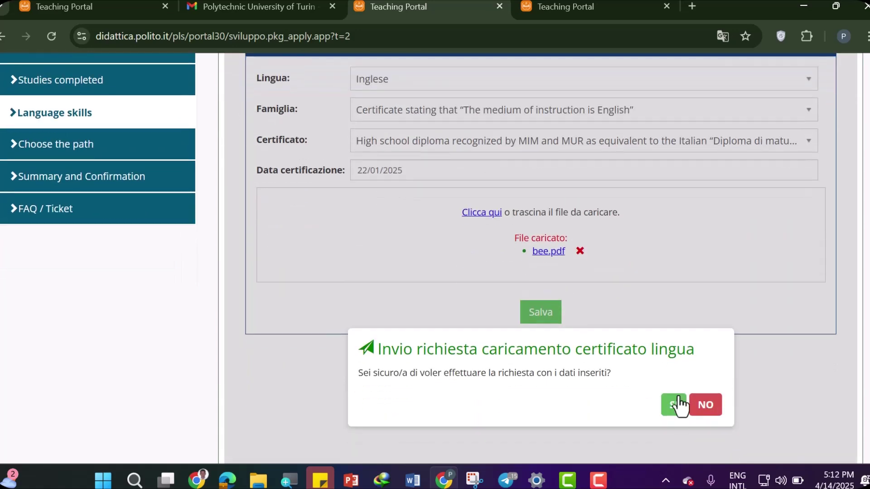
left_click(674, 403)
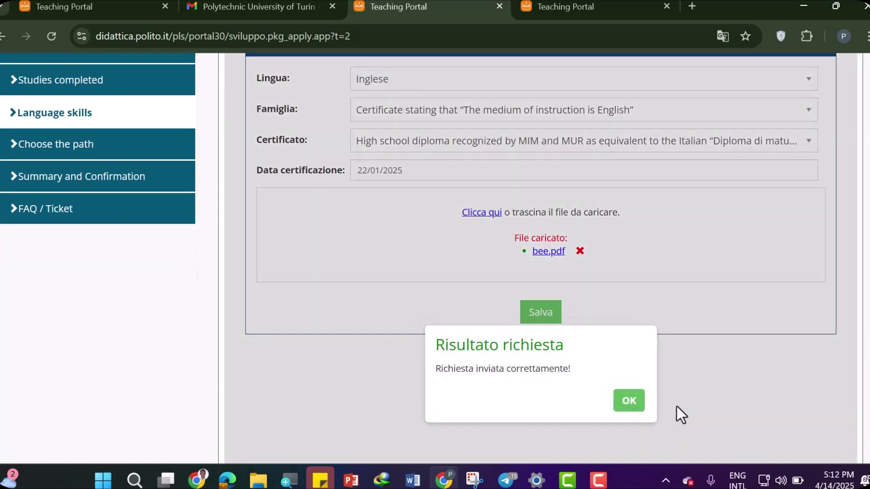
left_click(627, 405)
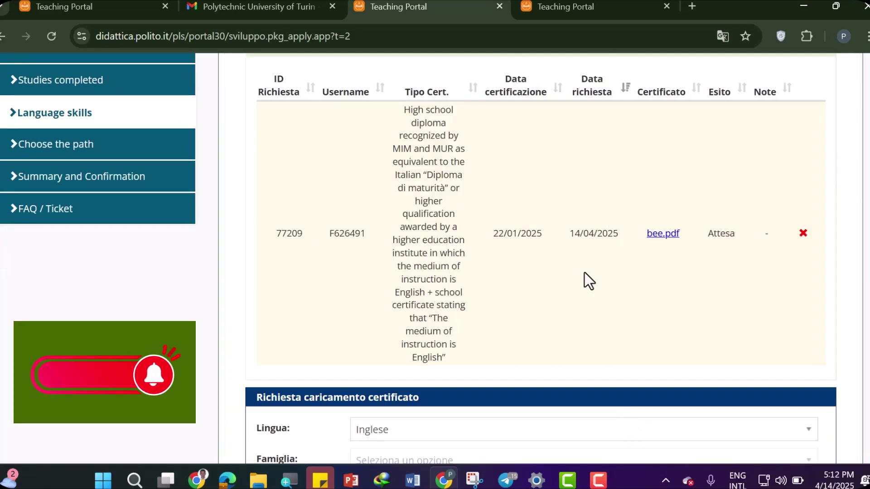
Step: Look over the submitted certificate request and continue to the Choose the path section
scroll(637, 298, "down", 5)
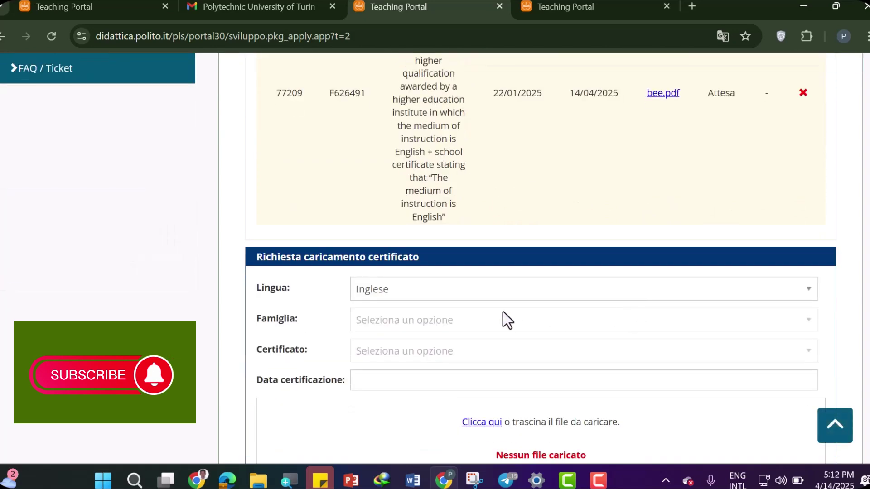
scroll(502, 320, "down", 1)
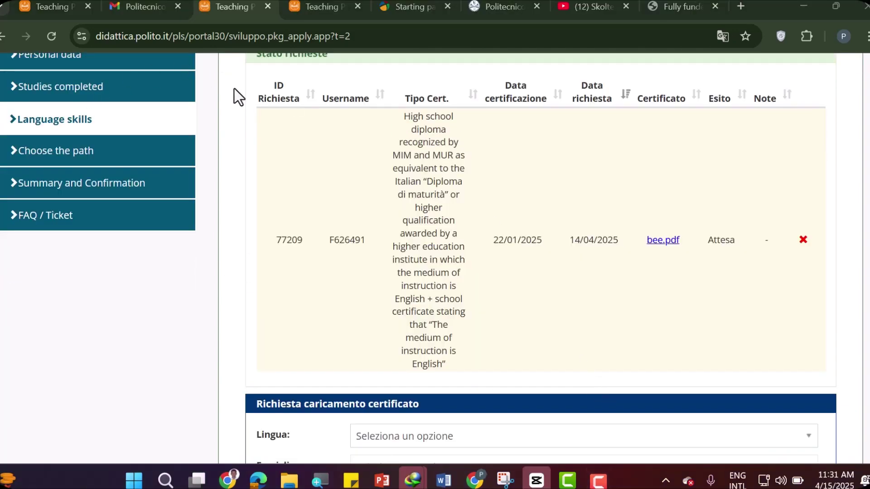
scroll(469, 317, "down", 5)
scroll(469, 324, "up", 3)
scroll(498, 353, "down", 4)
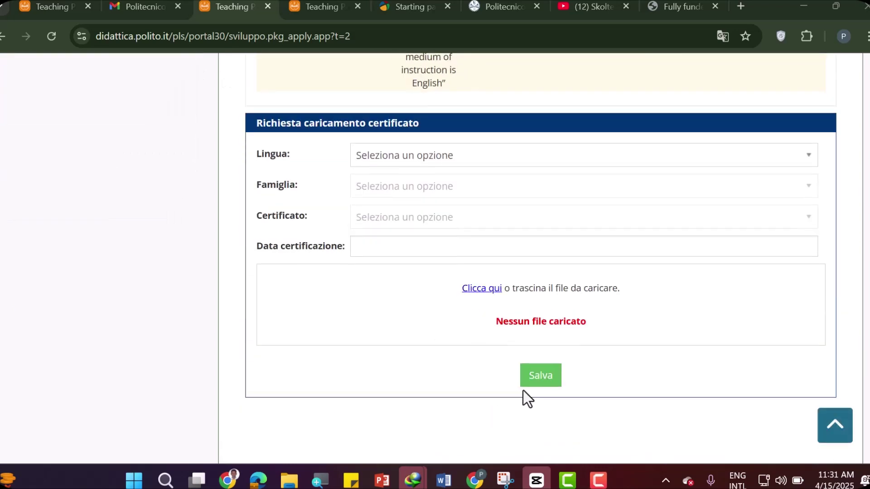
left_click(698, 420)
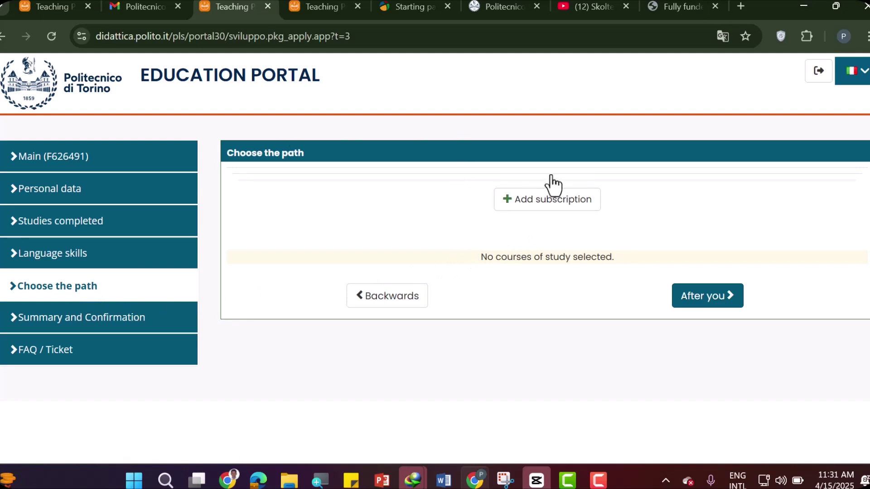
Step: Add a subscription and choose the 1st level degree course (AY 2025/26) as its type
left_click(527, 205)
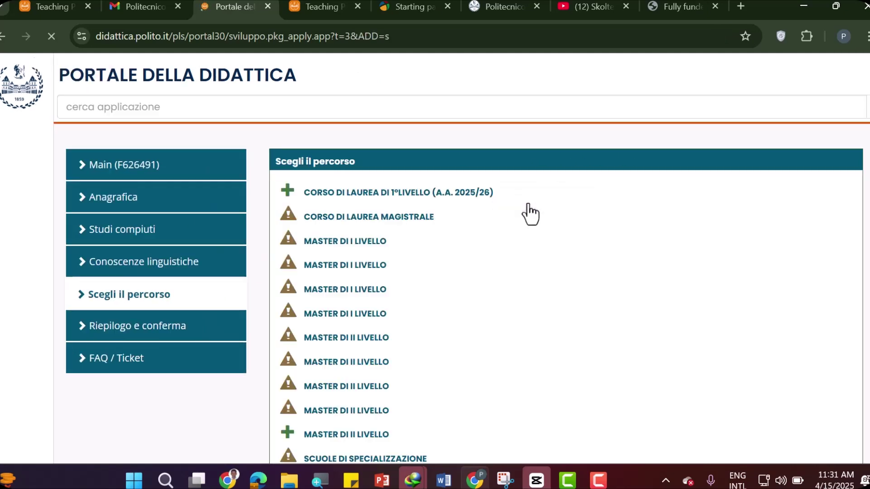
scroll(414, 245, "down", 5)
scroll(415, 244, "up", 10)
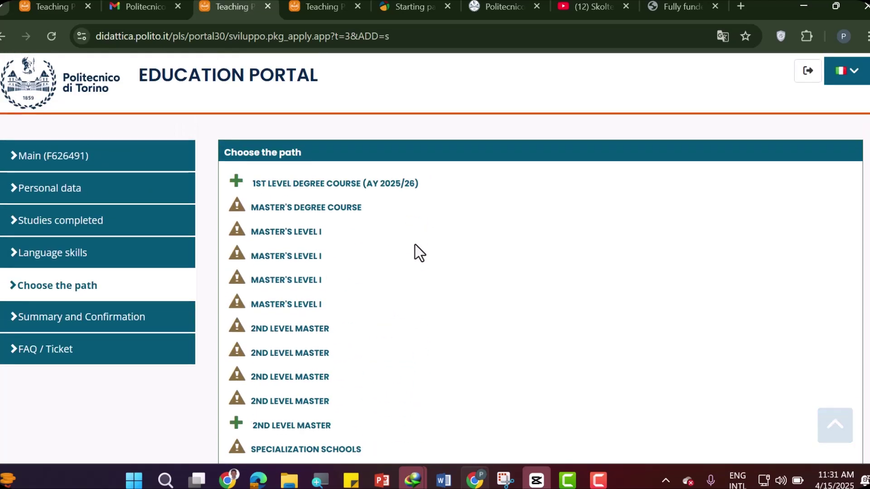
scroll(415, 245, "down", 4)
scroll(415, 244, "up", 4)
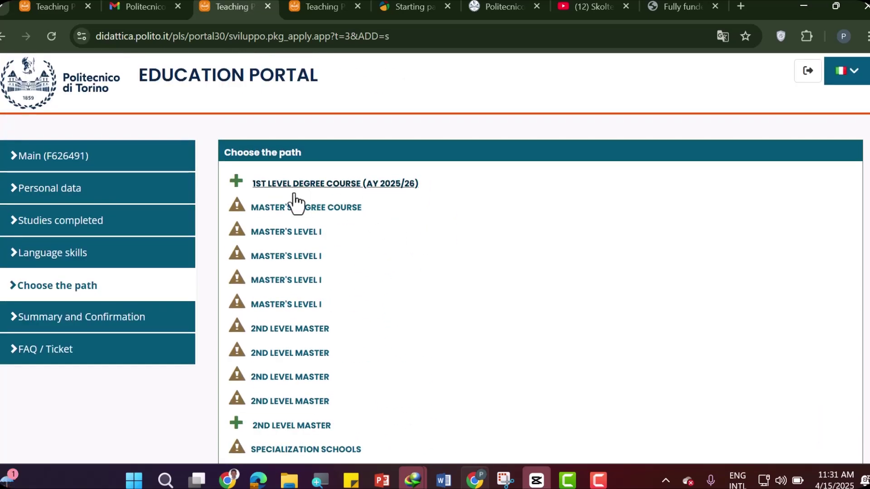
left_click(396, 187)
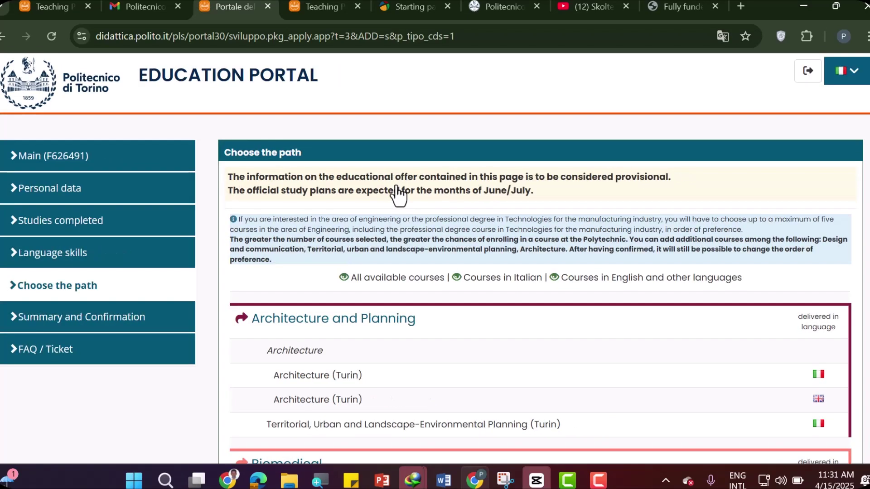
Step: Look through all available first-level degree courses by area, noting the language each one is delivered in
scroll(396, 188, "down", 15)
scroll(409, 218, "down", 14)
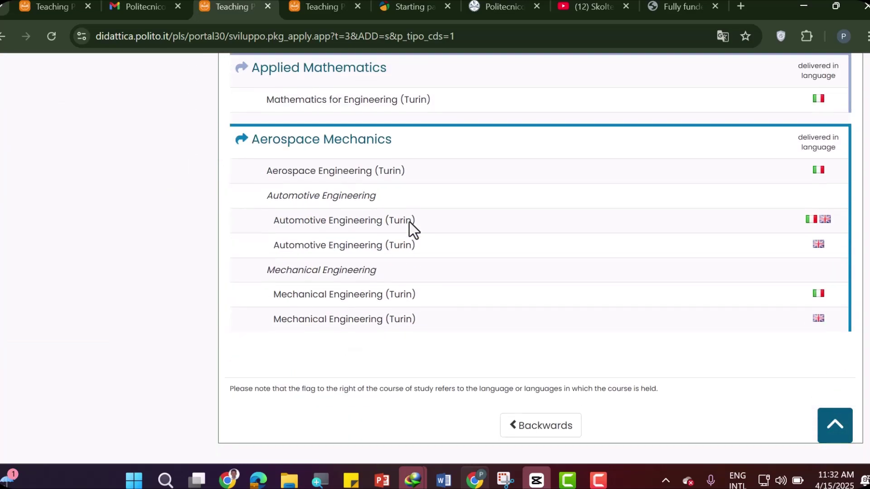
scroll(409, 222, "up", 12)
scroll(410, 227, "up", 5)
scroll(410, 227, "down", 5)
scroll(410, 226, "up", 4)
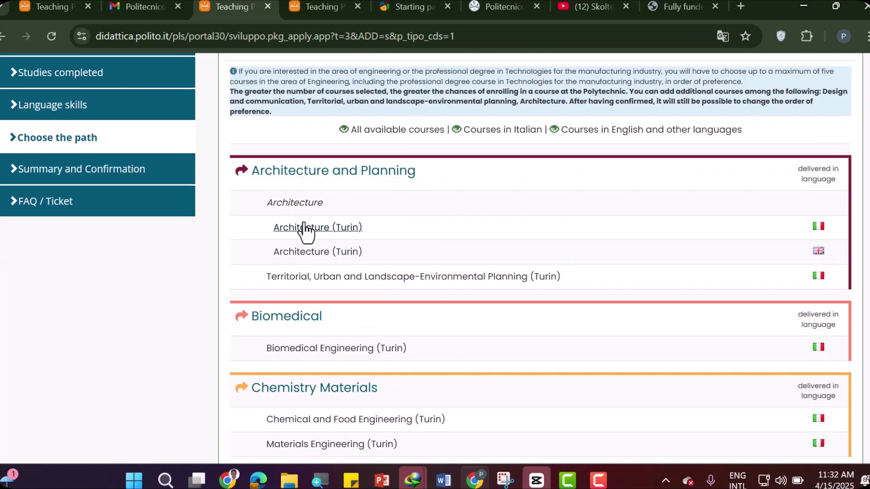
scroll(281, 265, "down", 3)
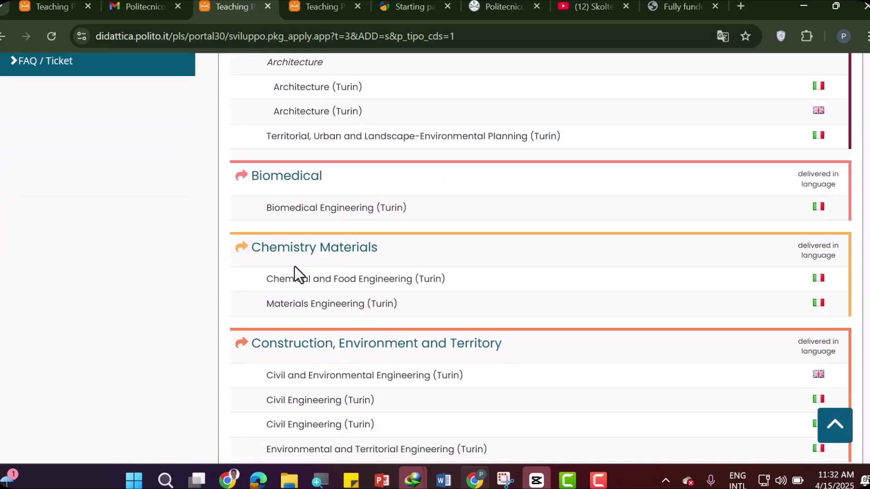
scroll(354, 263, "down", 3)
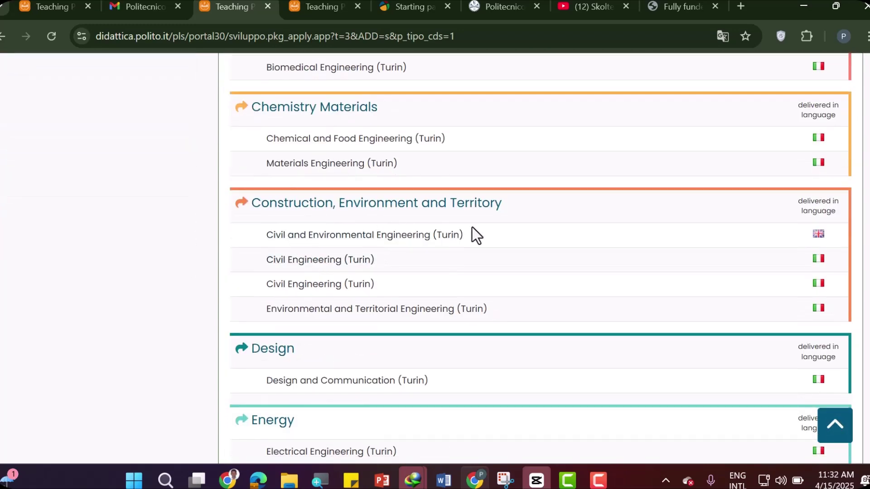
scroll(472, 227, "down", 3)
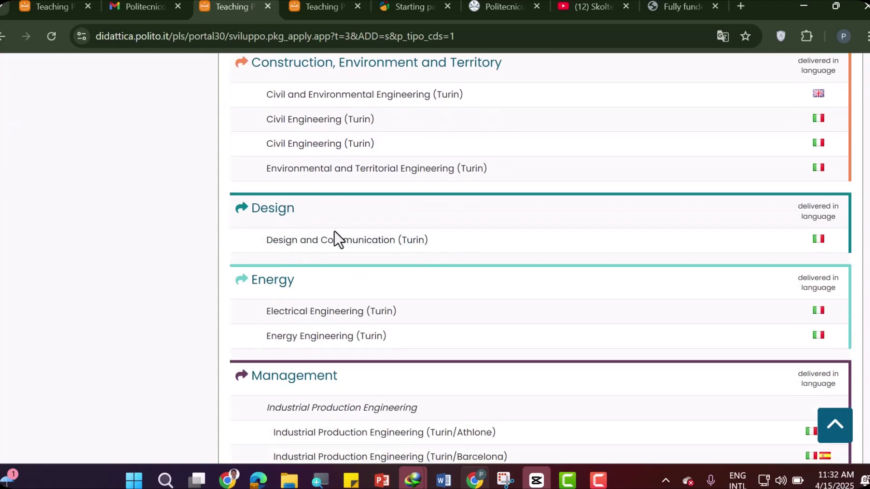
scroll(335, 232, "down", 3)
scroll(360, 283, "down", 6)
scroll(361, 276, "up", 3)
scroll(360, 275, "down", 5)
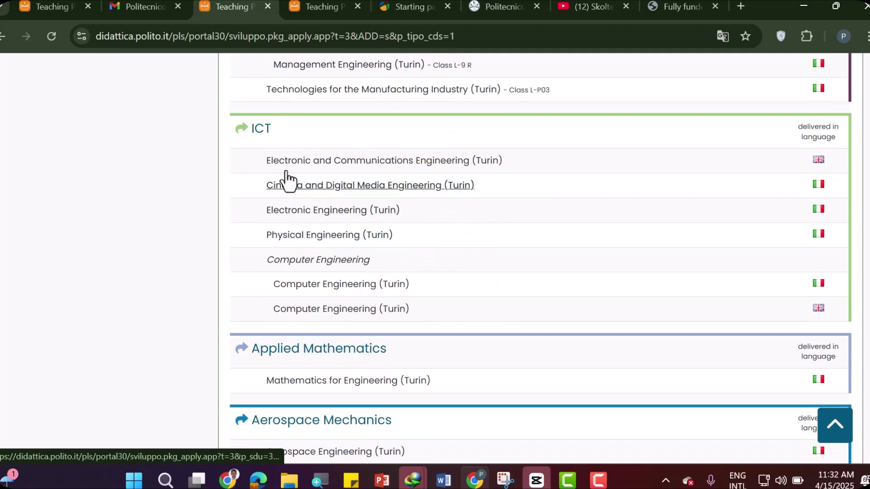
scroll(335, 297, "down", 3)
scroll(405, 243, "down", 3)
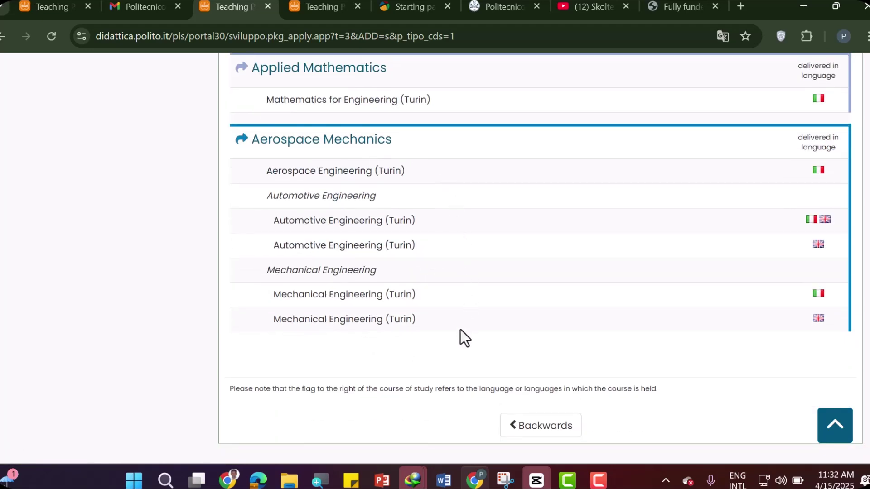
left_click(543, 426)
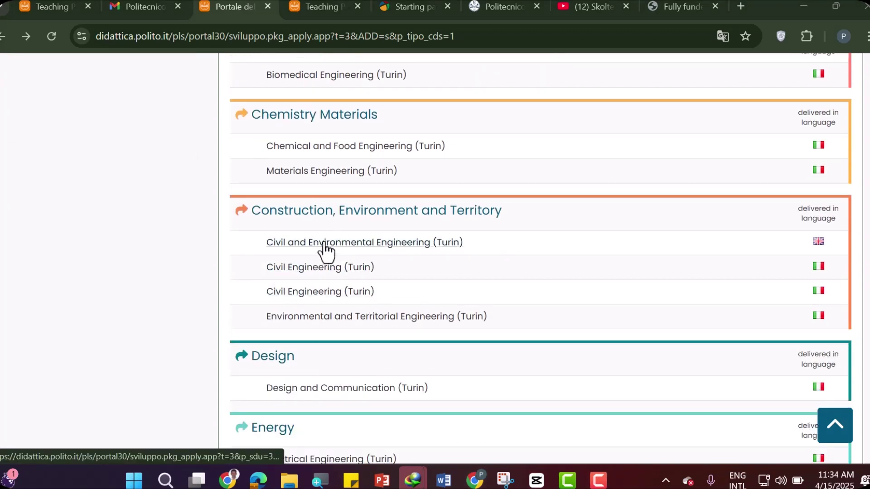
Step: Choose Civil and Environmental Engineering (Turin) with the Path in ENGLISH and confirm the choice
left_click(353, 245)
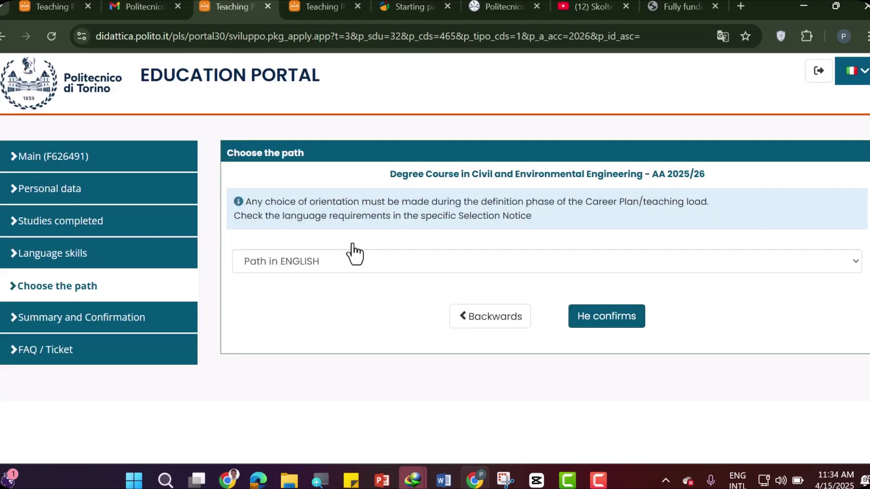
left_click(319, 261)
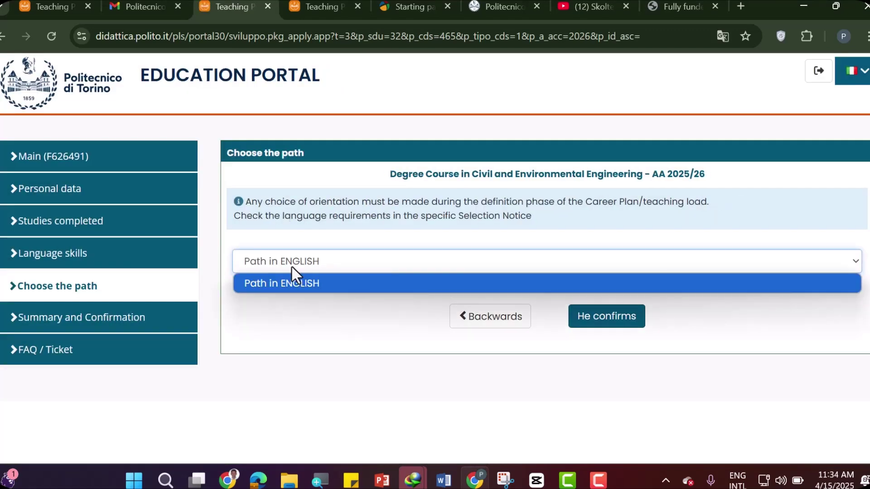
left_click(624, 325)
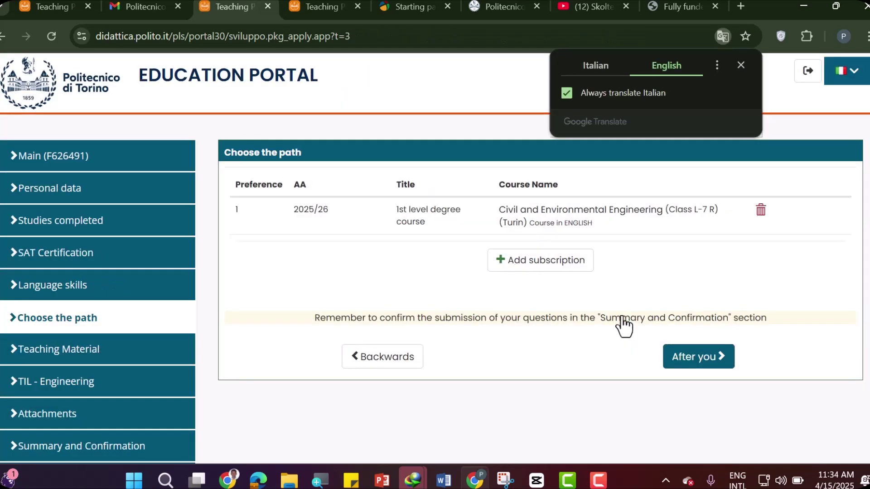
Step: Dismiss the translation popup and continue from the chosen path to the TIL - Engineering section
scroll(159, 349, "down", 1)
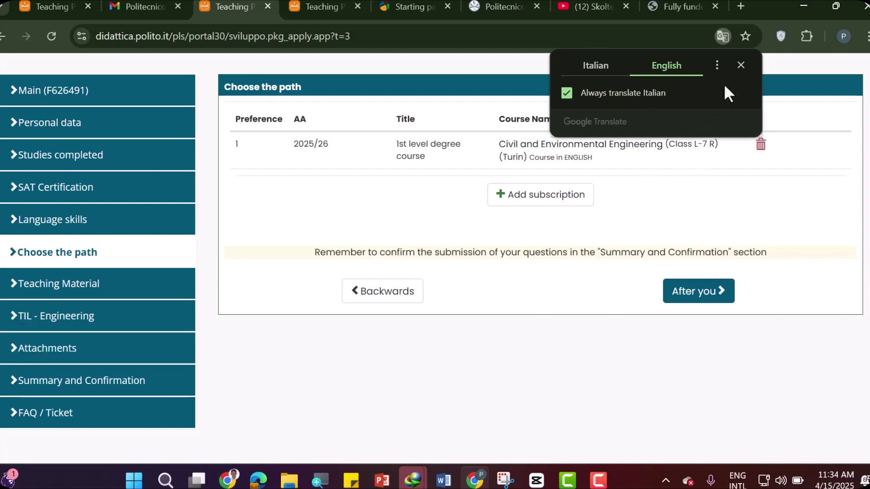
left_click(741, 65)
left_click(697, 301)
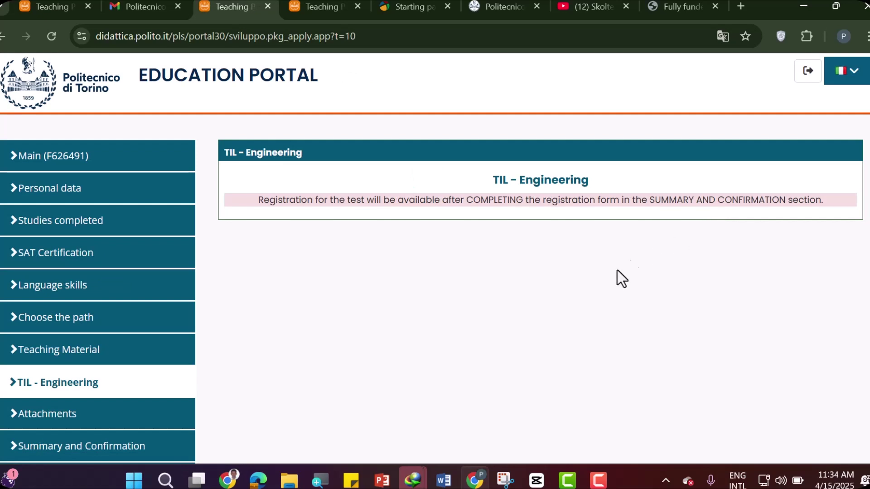
scroll(613, 274, "down", 2)
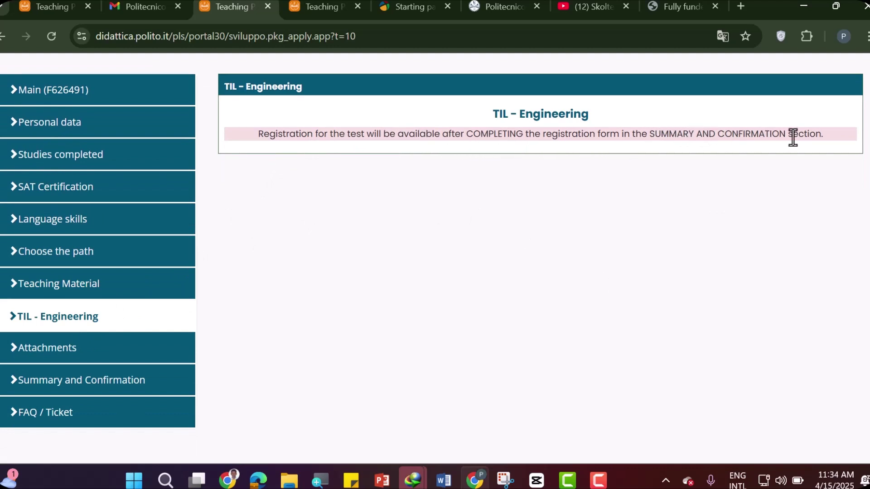
Step: Open the Attachments section and bring up file selection for the passport or identity document, then cancel it
left_click(88, 353)
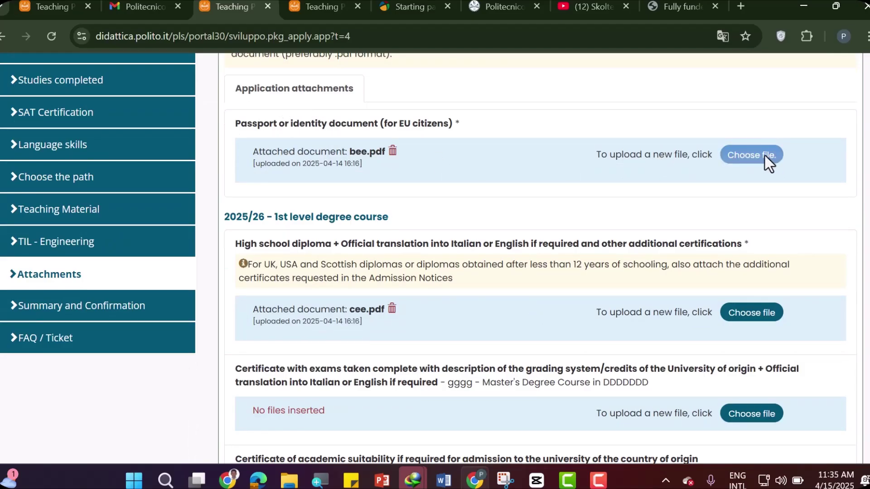
left_click(765, 156)
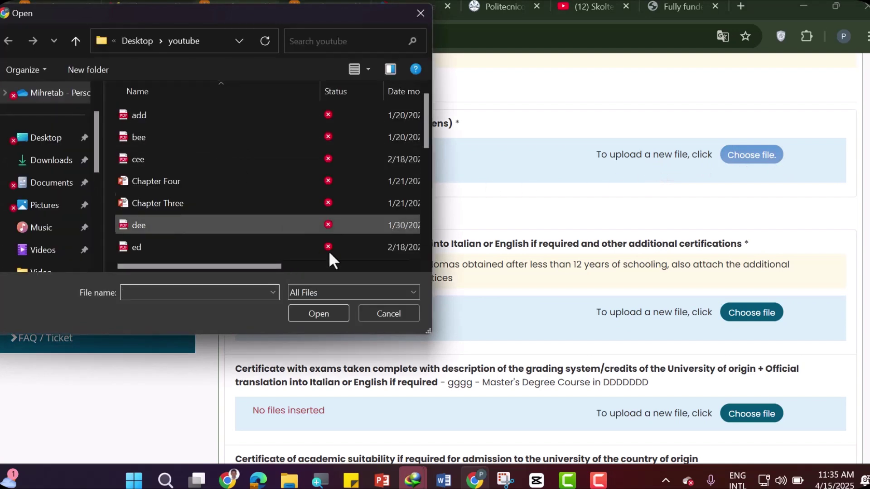
left_click(389, 314)
Step: Upload bee.pdf as the high school diploma with its official translation
scroll(467, 298, "down", 3)
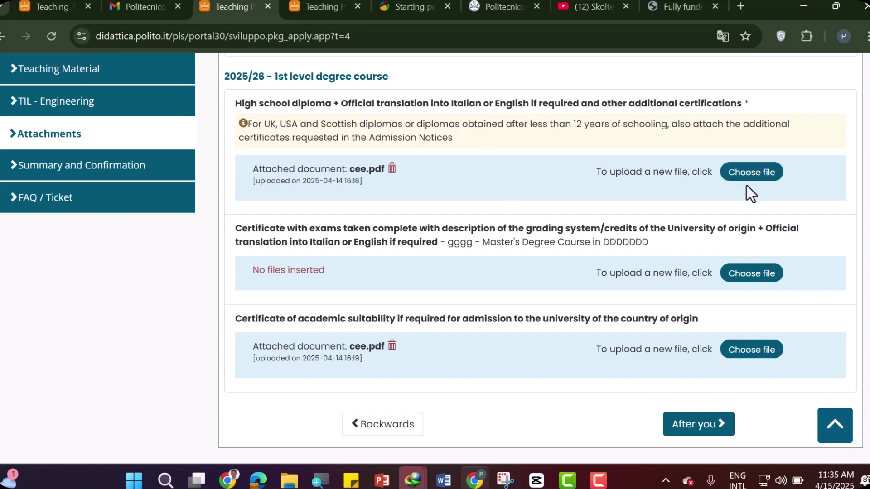
scroll(491, 251, "up", 1)
scroll(491, 250, "down", 1)
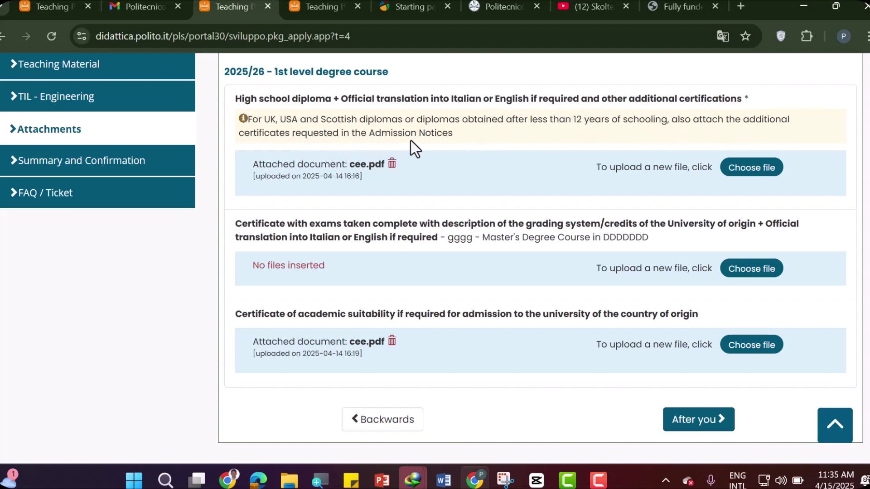
left_click(743, 168)
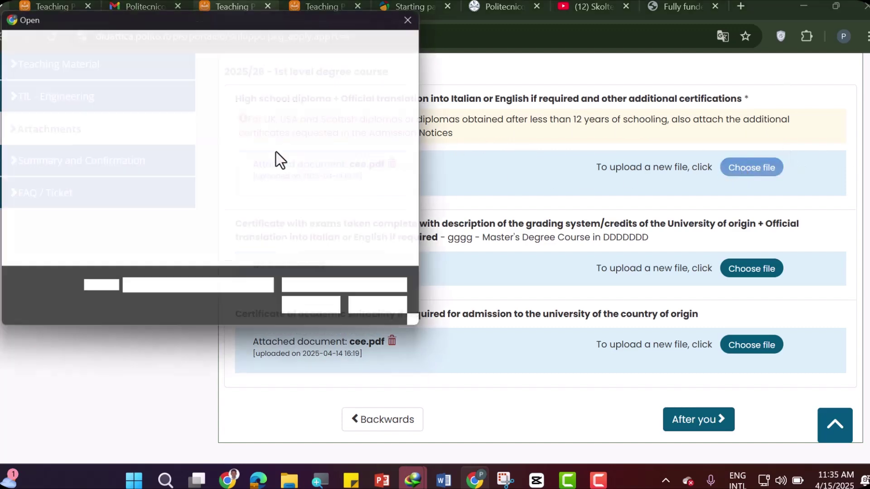
double_click(233, 145)
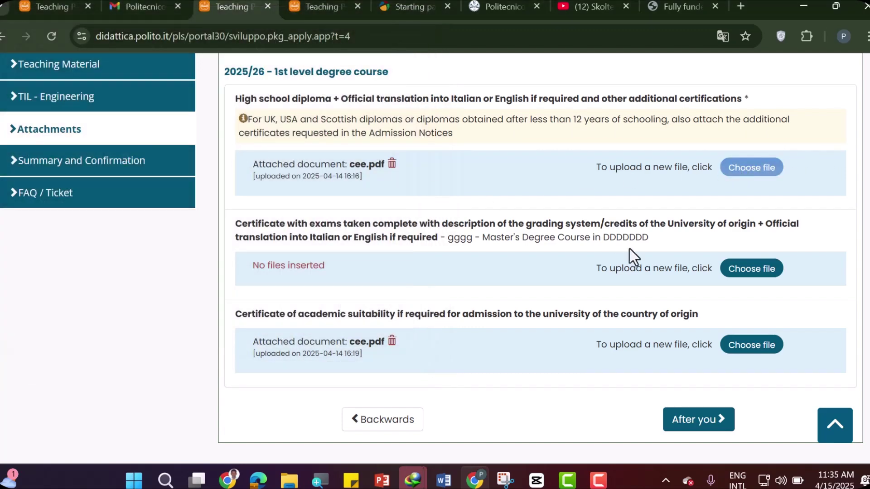
Step: Upload add.pdf as the certificate with exams taken and the grading system description
scroll(351, 270, "down", 2)
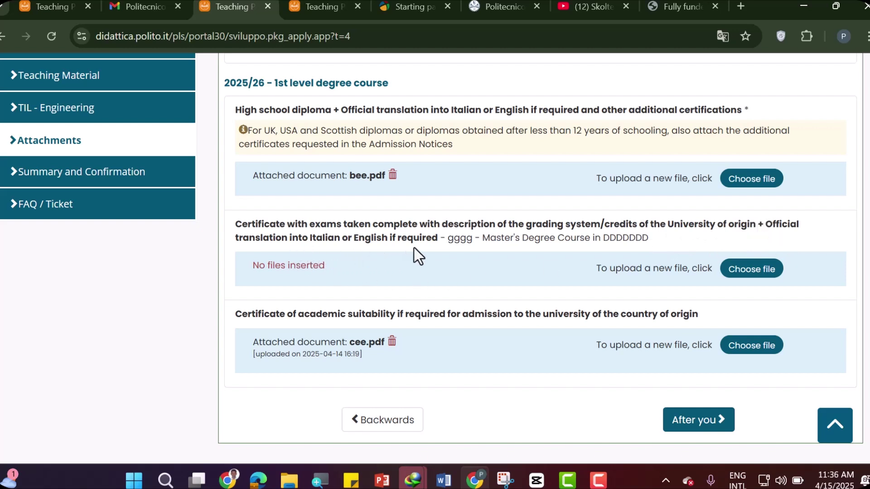
left_click(742, 268)
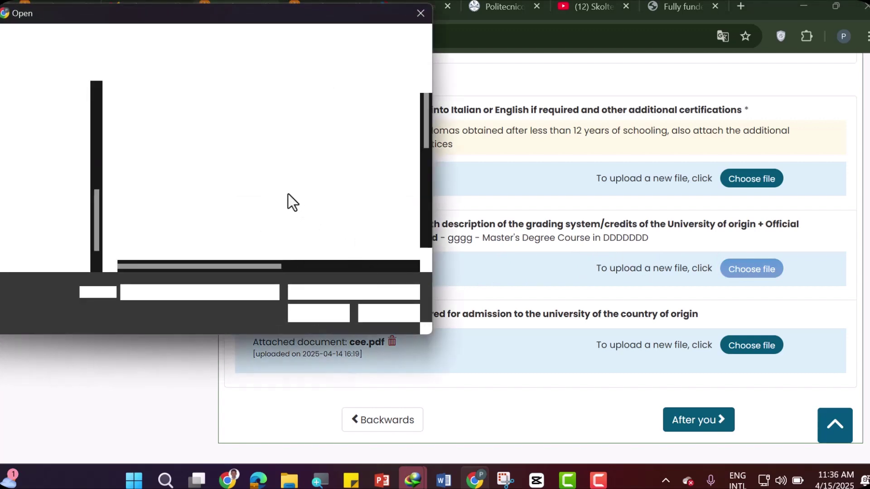
left_click(199, 115)
double_click(200, 115)
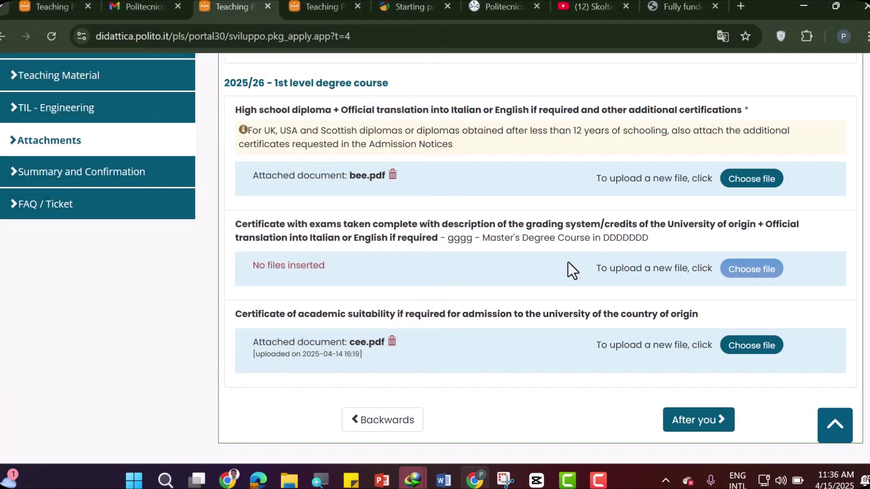
Step: Upload cee.pdf as the certificate of academic suitability for university admission in the country of origin
scroll(571, 265, "down", 3)
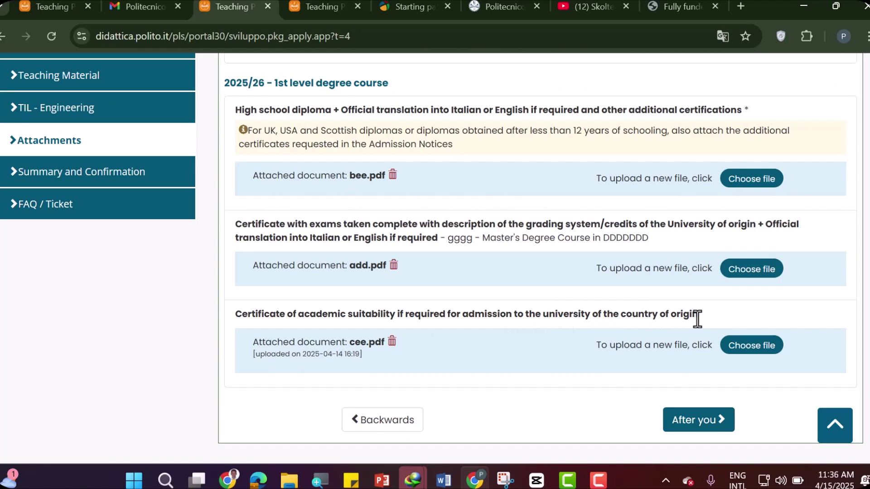
left_click(749, 348)
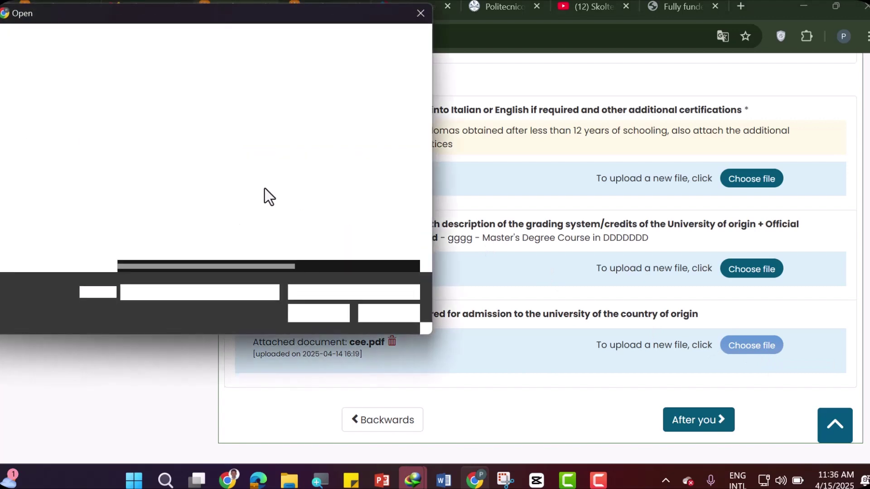
double_click(176, 156)
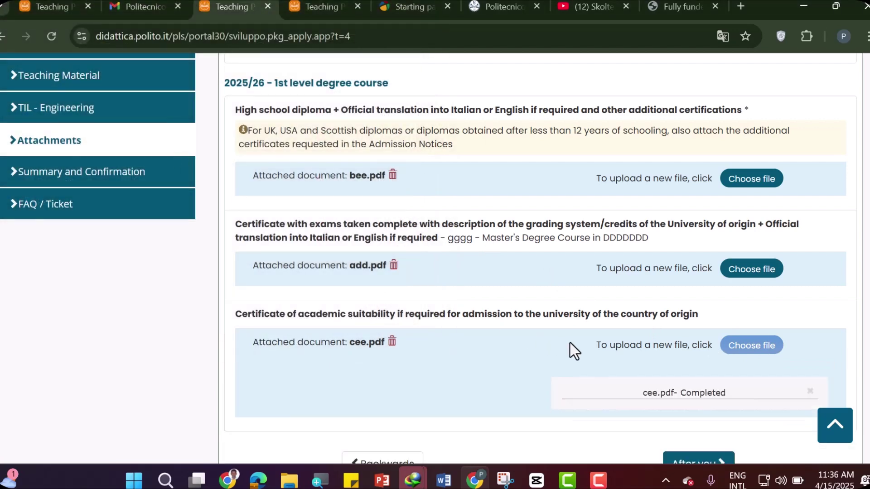
Step: Check the uploaded application attachments and continue to the Summary and Confirmation section
scroll(571, 350, "down", 1)
scroll(575, 351, "up", 6)
scroll(584, 362, "down", 6)
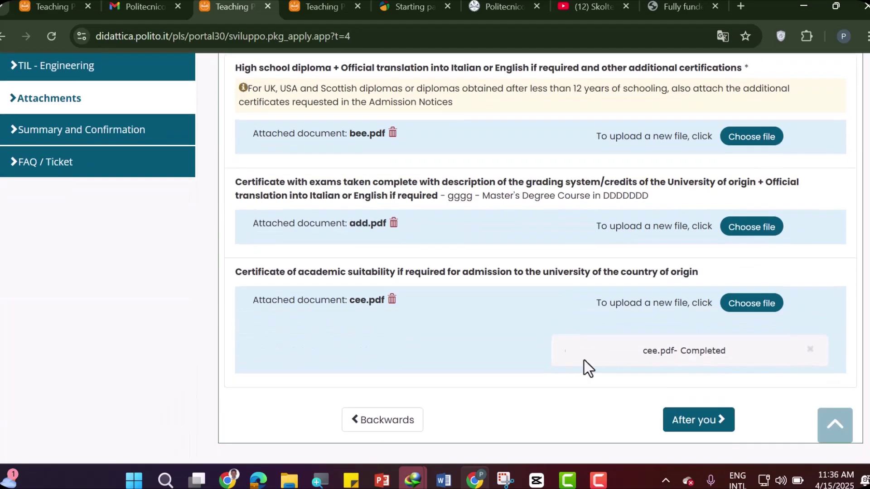
left_click(701, 428)
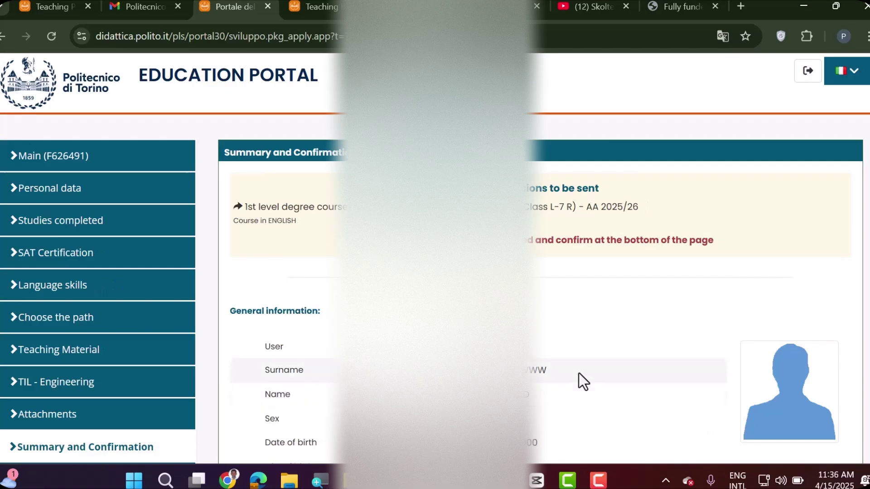
Step: Review the application summary, from the general information through residence, studies and attachments to the chosen path
scroll(579, 373, "down", 3)
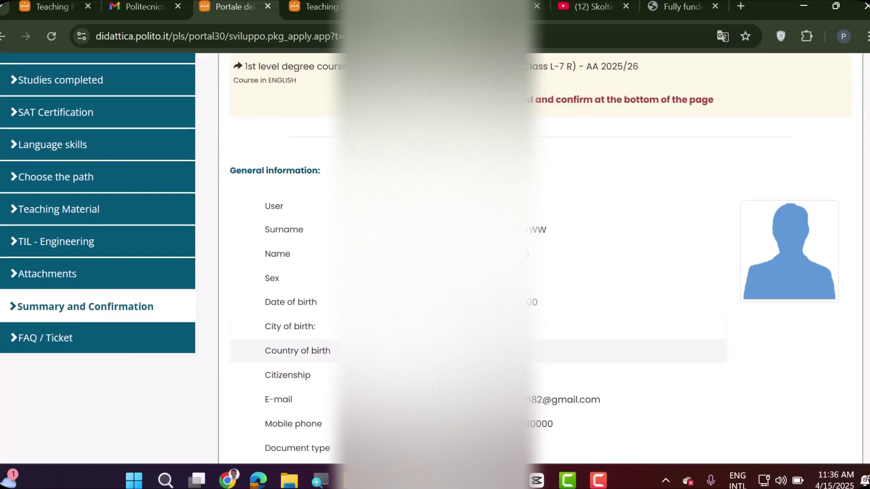
scroll(539, 258, "up", 3)
scroll(539, 258, "down", 20)
scroll(539, 259, "up", 8)
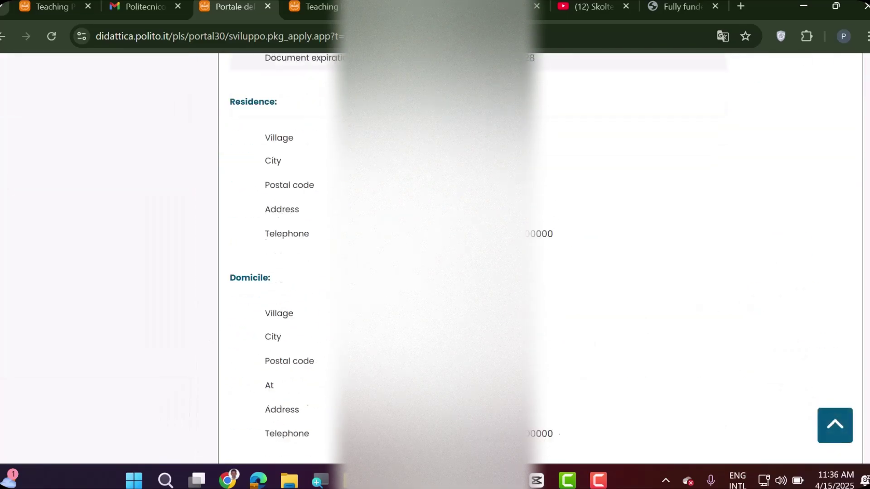
scroll(539, 258, "down", 20)
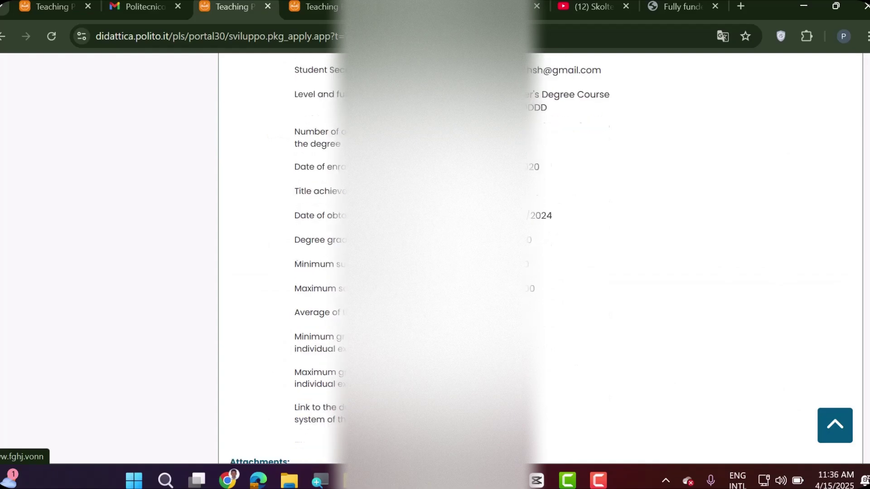
scroll(539, 258, "down", 15)
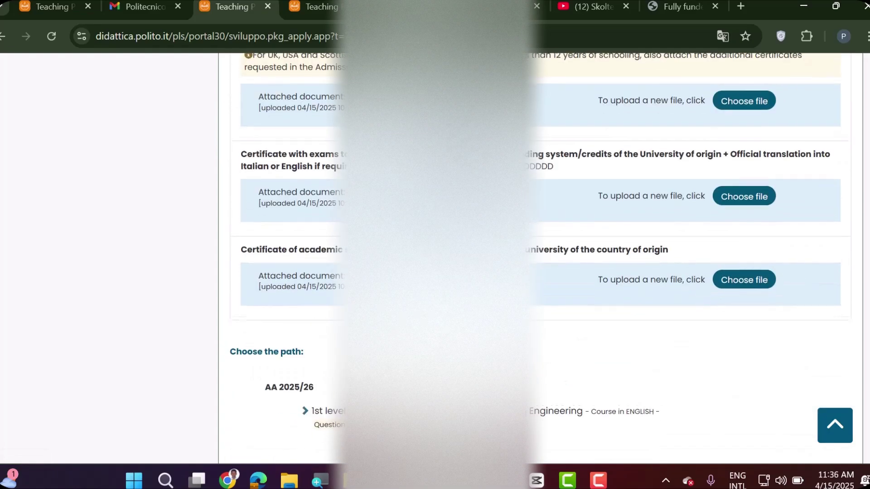
scroll(336, 290, "down", 8)
scroll(337, 290, "up", 3)
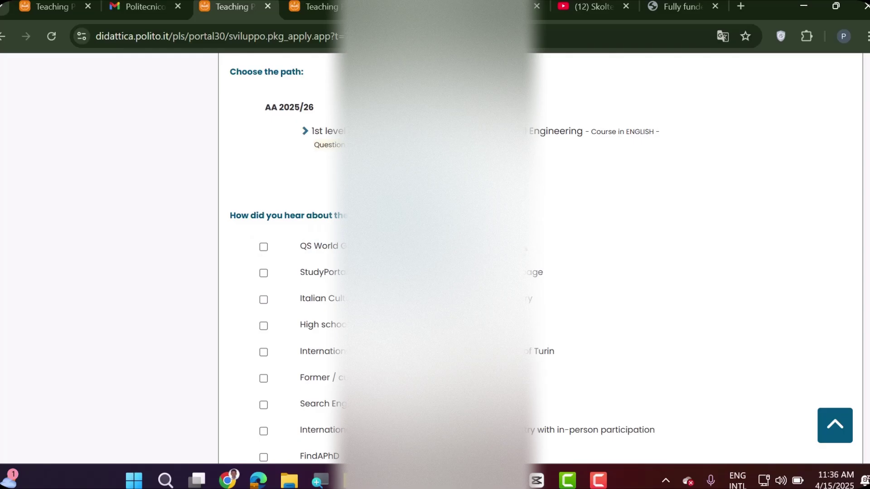
Step: Select the search engine option as the answer to how you heard about the university
scroll(539, 258, "down", 2)
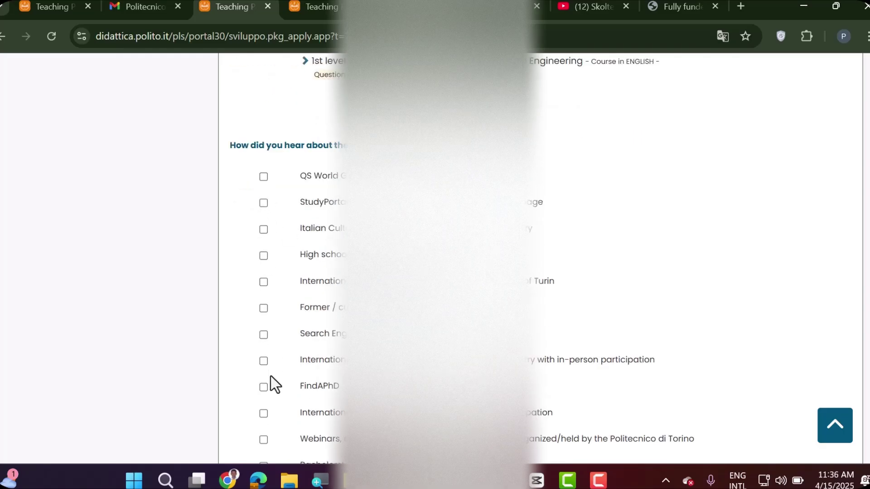
scroll(271, 403, "down", 5)
scroll(311, 214, "up", 2)
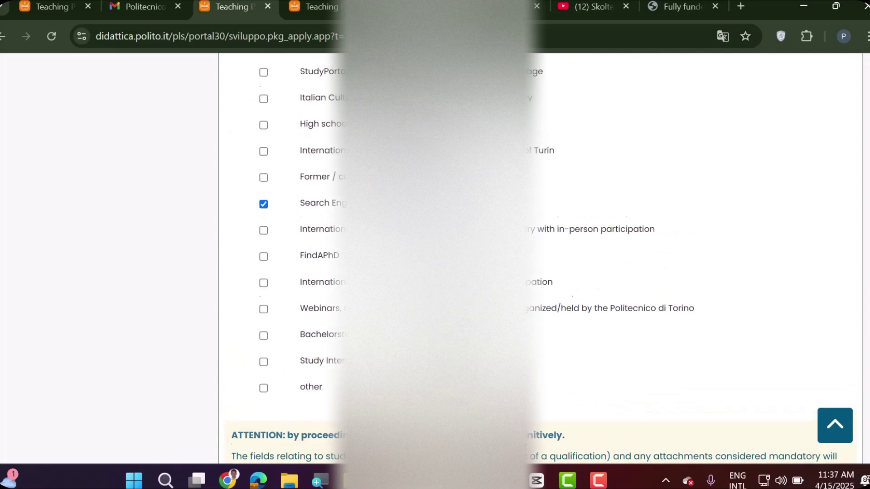
Step: Accept all three mandatory declarations on the selection announcements, the truthfulness of the information, and student behavior and the Code of Ethics
scroll(539, 258, "down", 8)
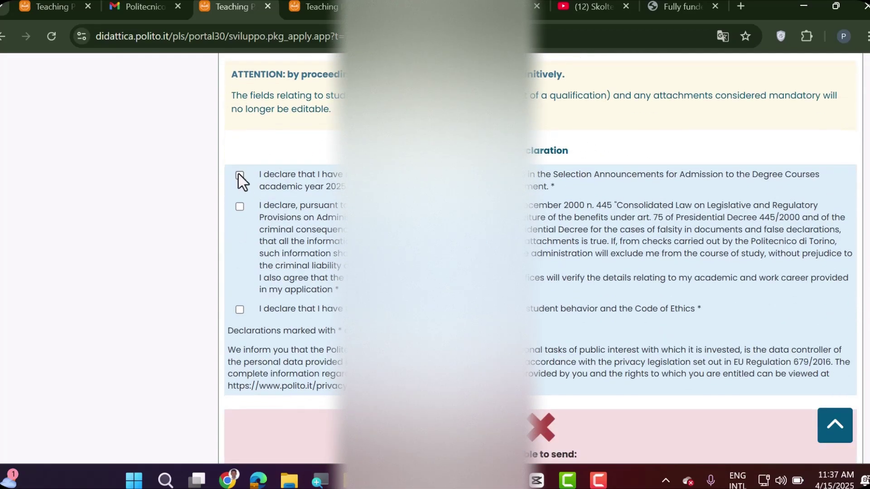
left_click(239, 310)
scroll(258, 310, "down", 1)
scroll(453, 272, "down", 1)
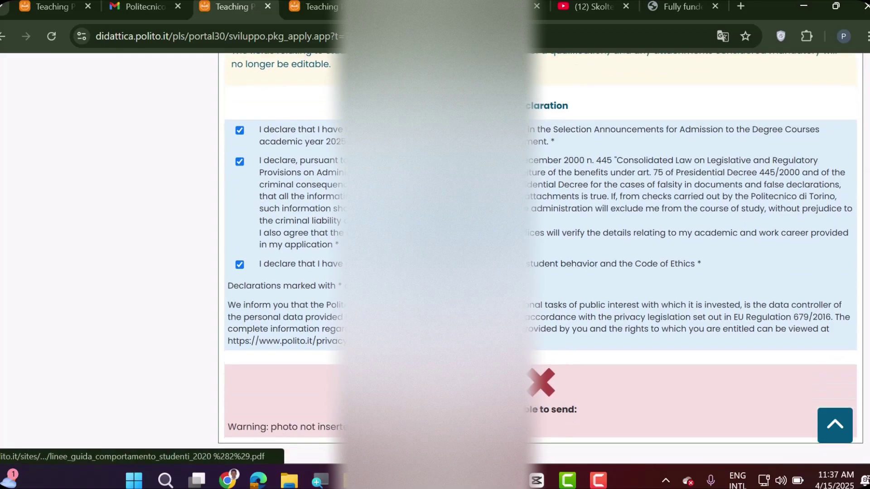
Step: Check the completed summary and the submission warning below the declarations for anything missing from the application
scroll(453, 271, "up", 9)
scroll(453, 272, "down", 9)
scroll(634, 272, "up", 15)
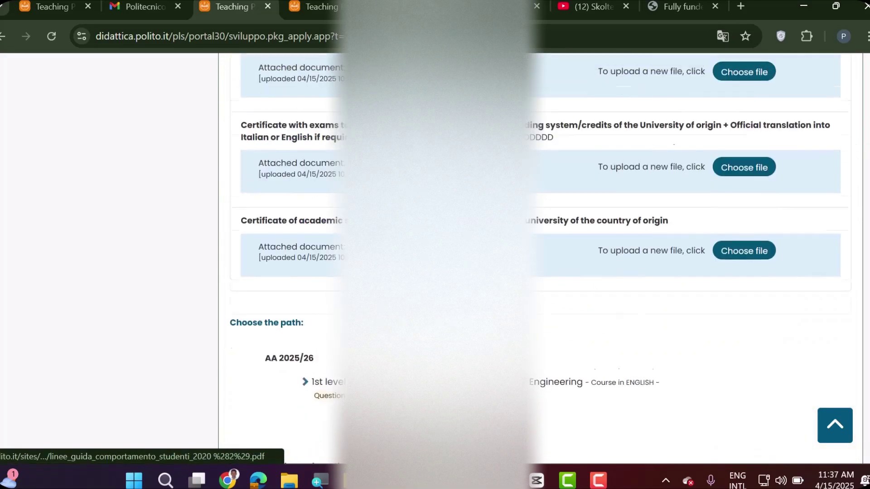
scroll(635, 272, "down", 5)
scroll(544, 249, "down", 12)
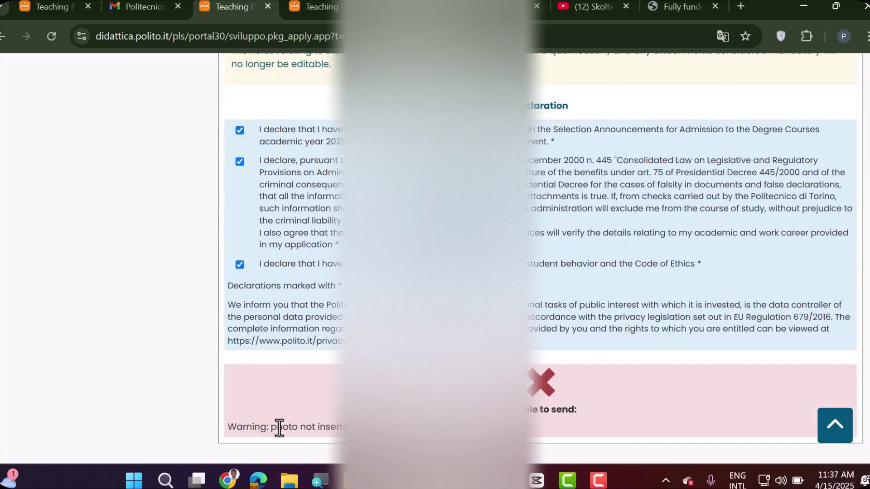
Step: Return to the Personal data section and open the applicant photo upload with its photo specifications
scroll(540, 382, "up", 20)
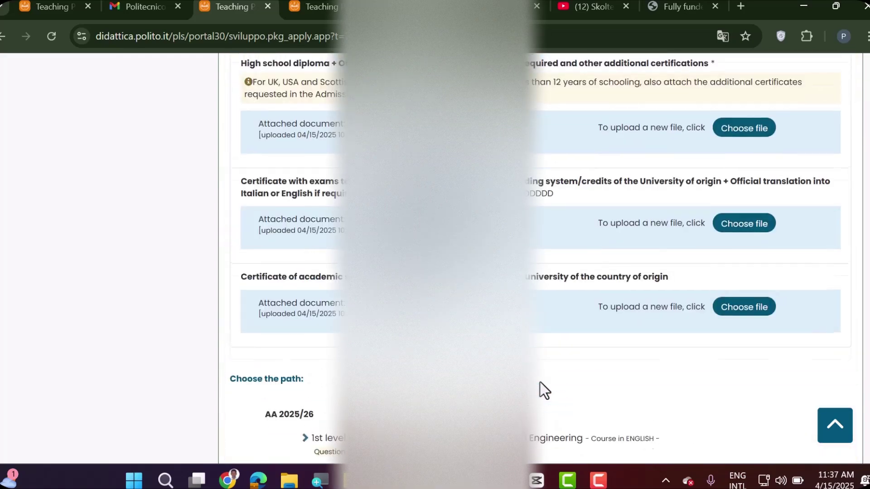
scroll(541, 361, "up", 15)
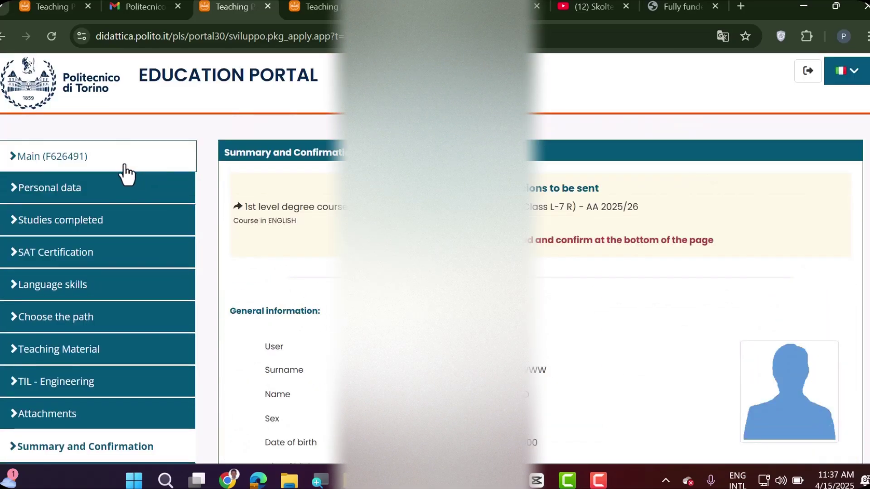
left_click(93, 191)
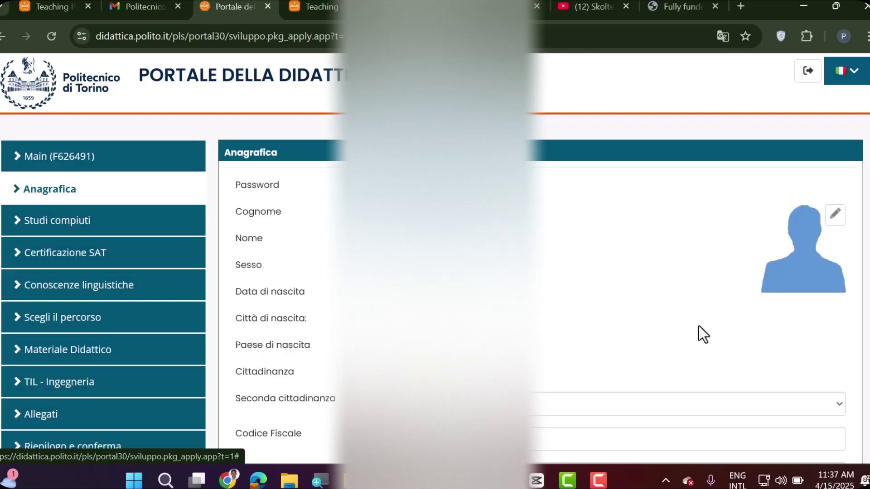
left_click(838, 217)
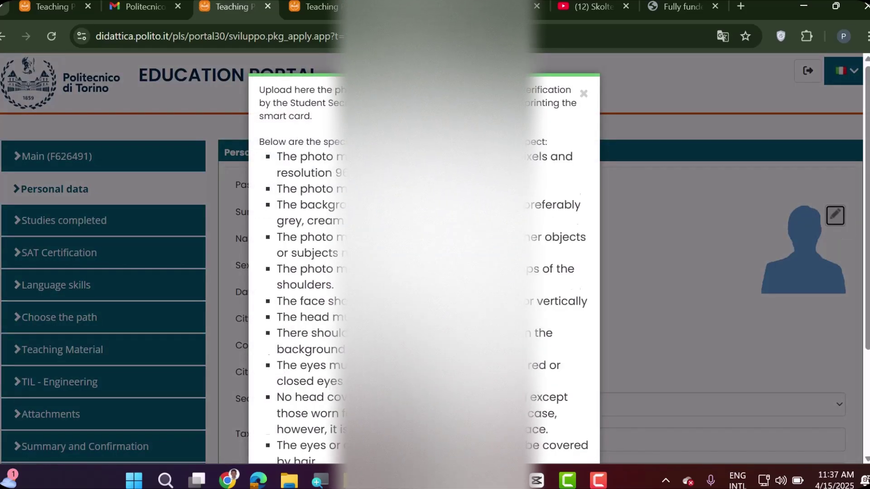
scroll(840, 218, "down", 3)
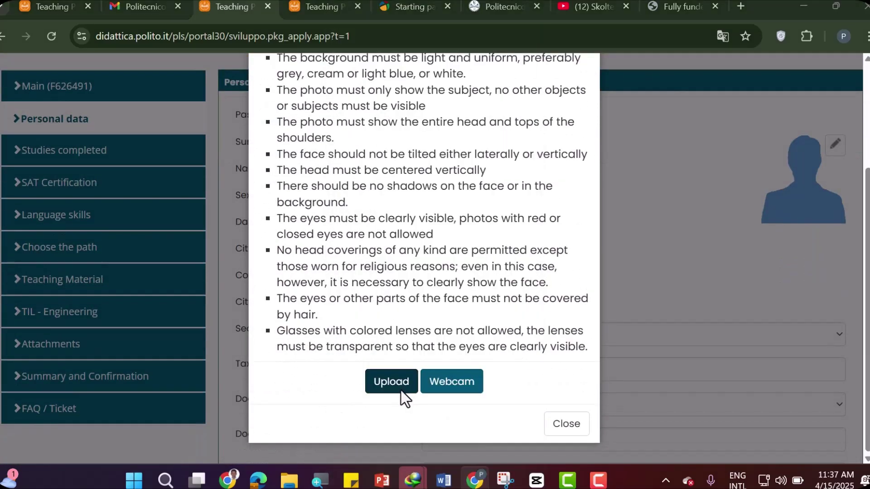
Step: Upload the applicant's portrait photo from the youtube folder on the Desktop
left_click(400, 388)
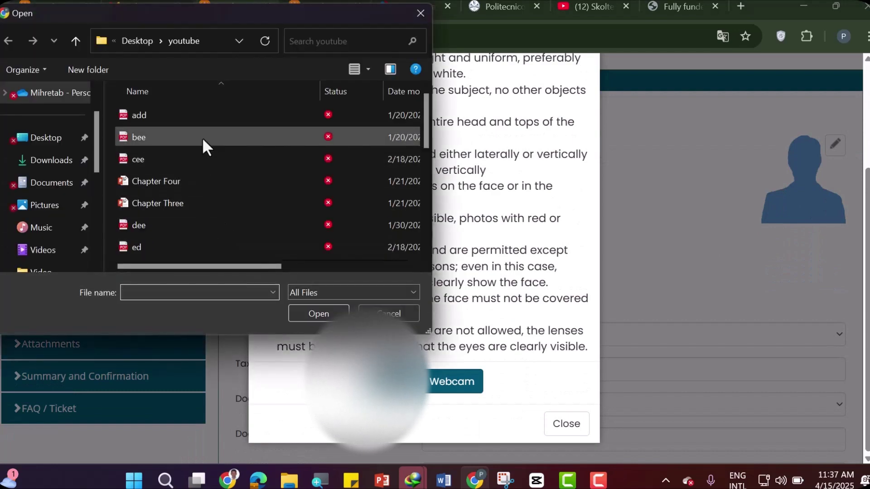
scroll(213, 159, "down", 3)
double_click(216, 210)
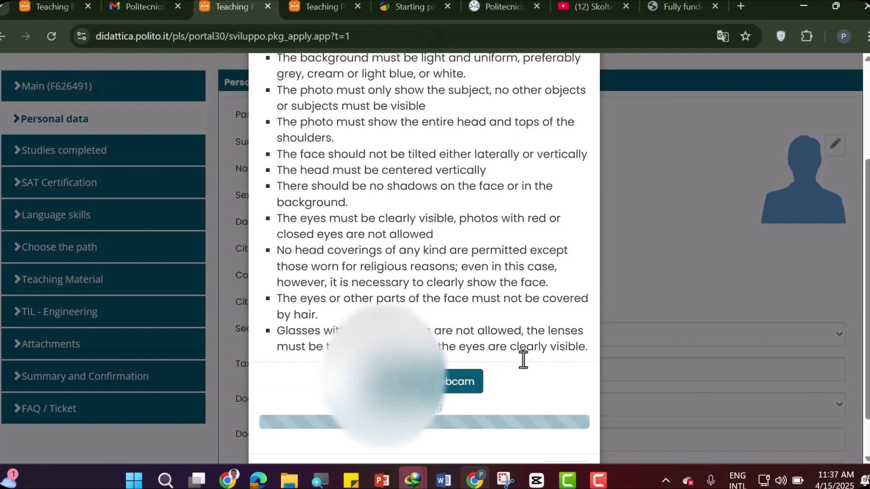
Step: Crop the uploaded portrait to the head and shoulders and save it as the applicant photo
scroll(522, 360, "down", 1)
scroll(522, 361, "down", 6)
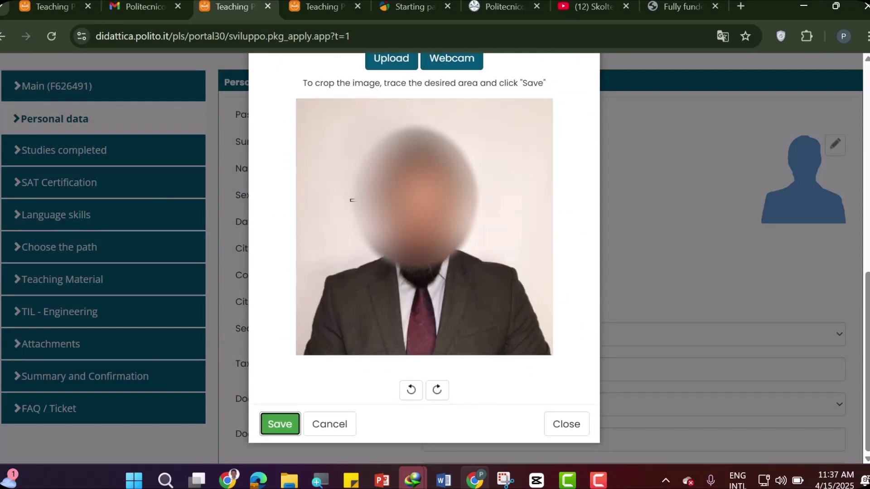
left_click_drag(334, 133, 469, 305)
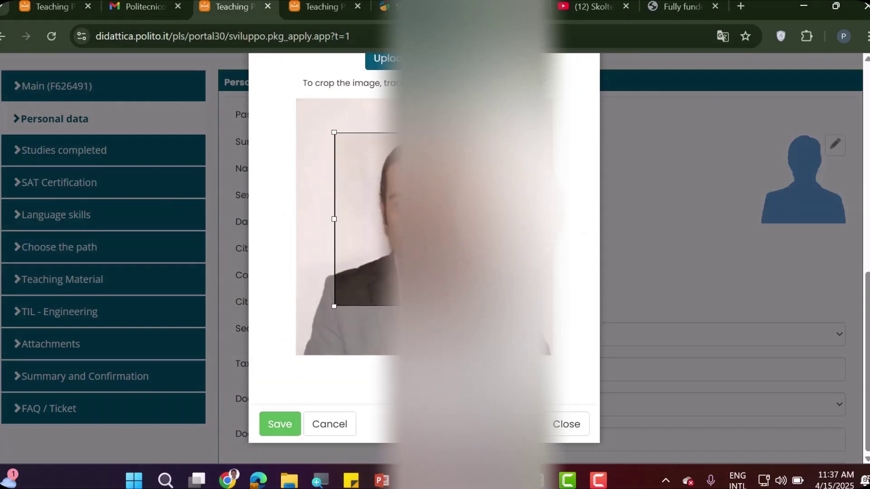
left_click(286, 428)
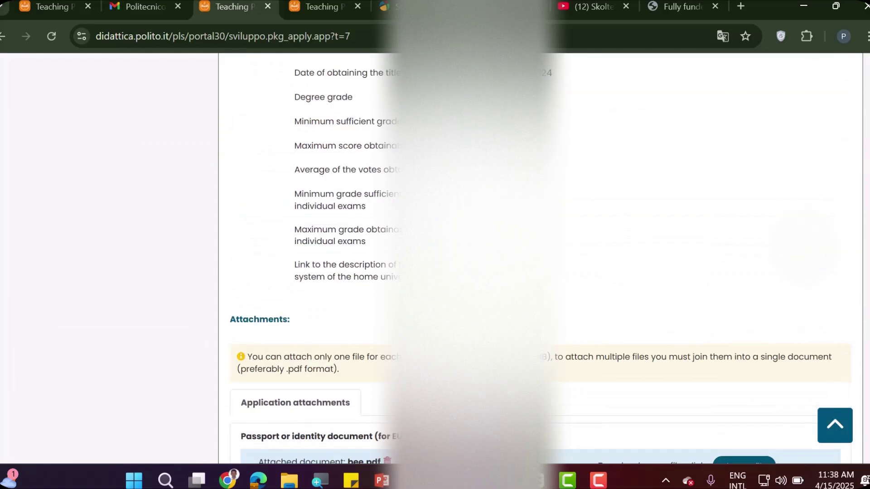
Step: Review the Summary and Confirmation section again, including the applicant photo, the declarations and the final enrollment requirements
scroll(453, 258, "up", 15)
scroll(453, 258, "down", 2)
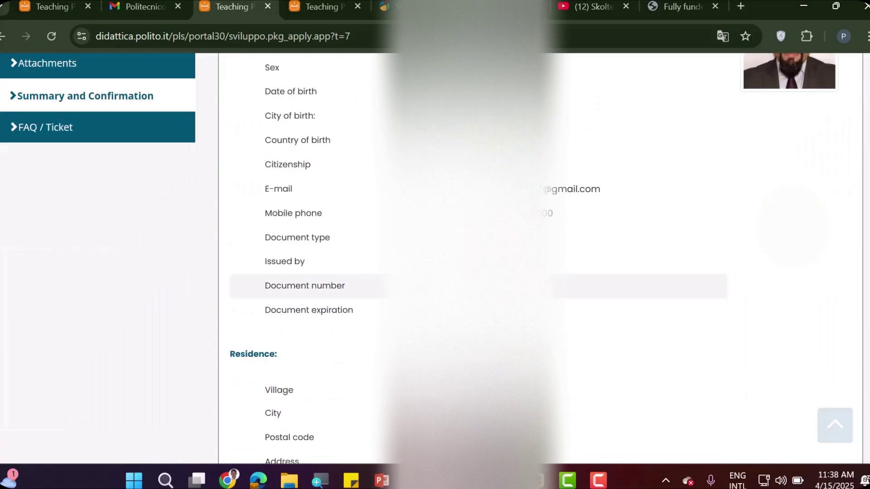
scroll(272, 275, "up", 8)
scroll(545, 348, "down", 15)
scroll(545, 348, "down", 20)
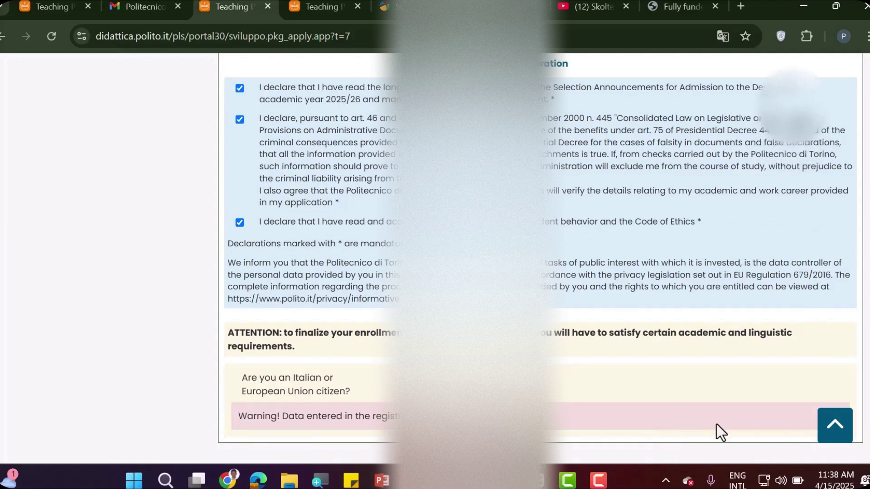
scroll(572, 322, "up", 20)
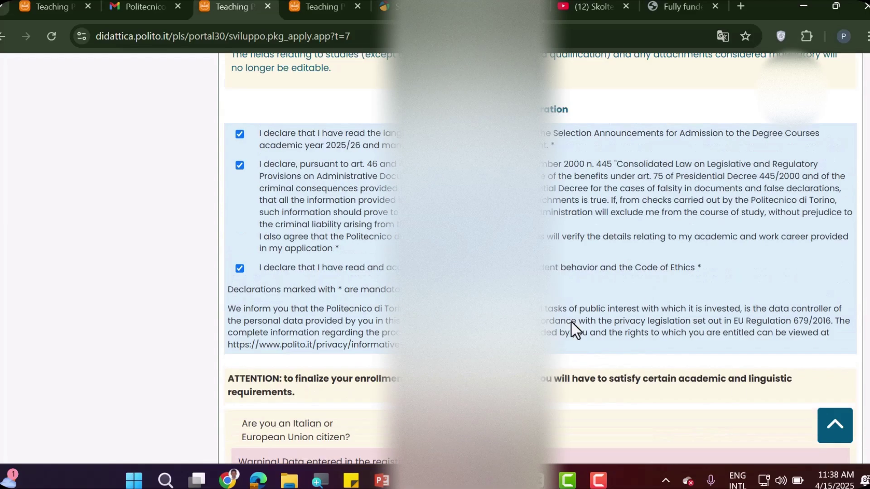
scroll(573, 322, "up", 10)
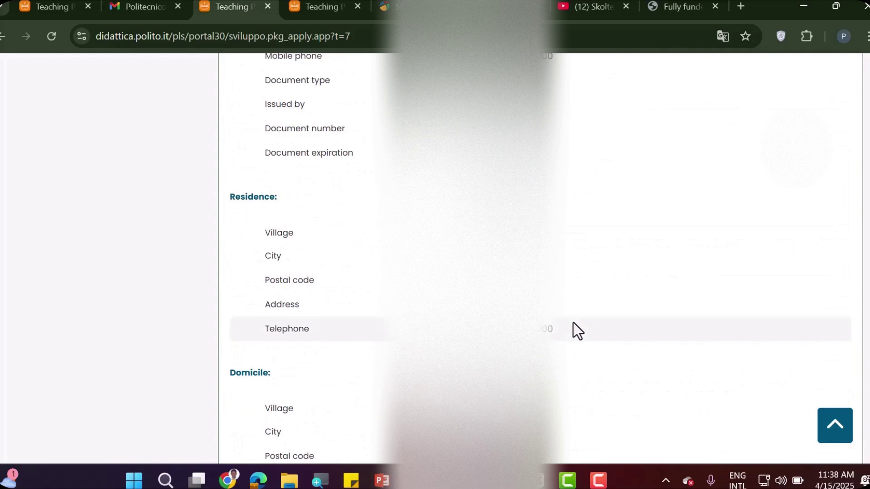
scroll(573, 323, "down", 20)
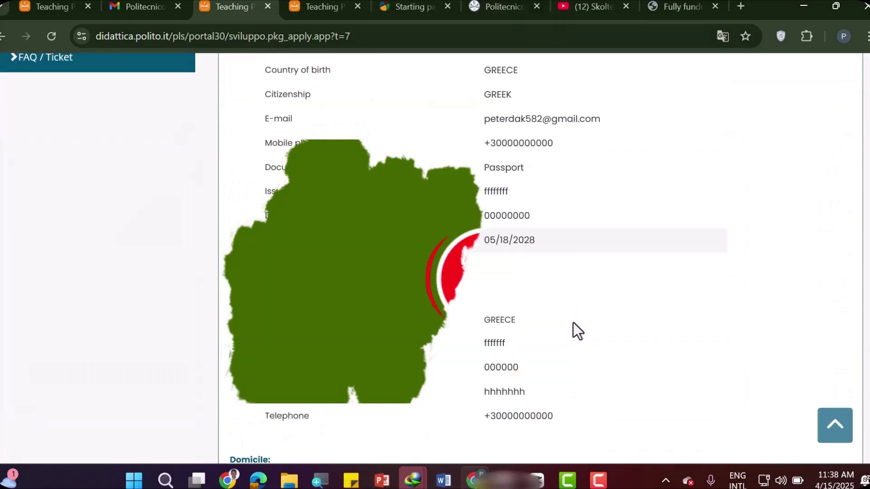